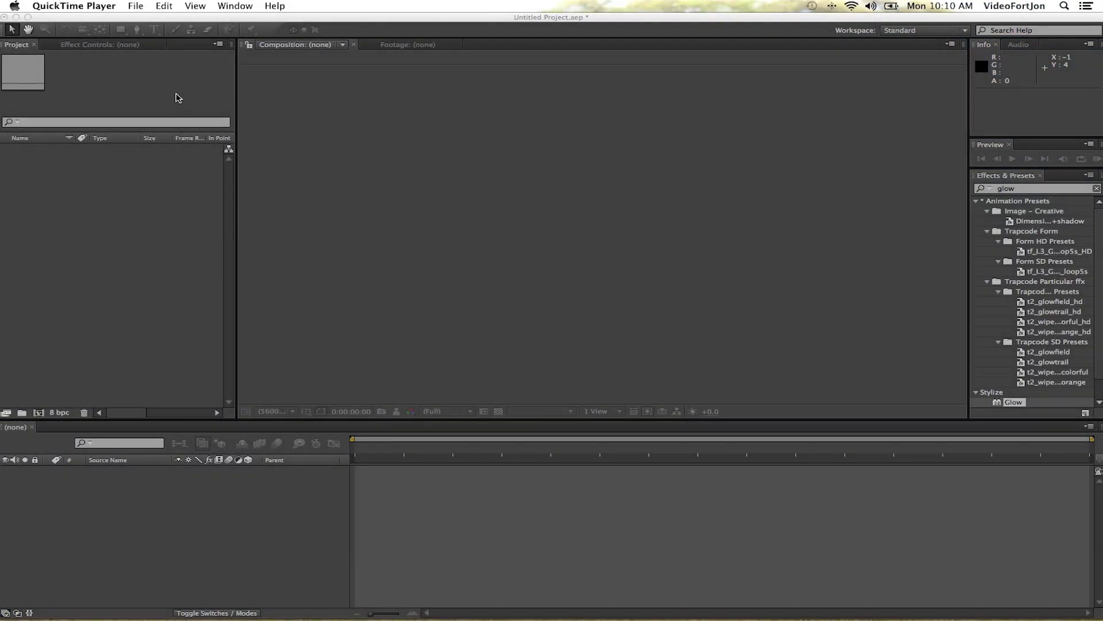
# Switch from QuickTime Player to After Effects
pyautogui.click(177, 97)
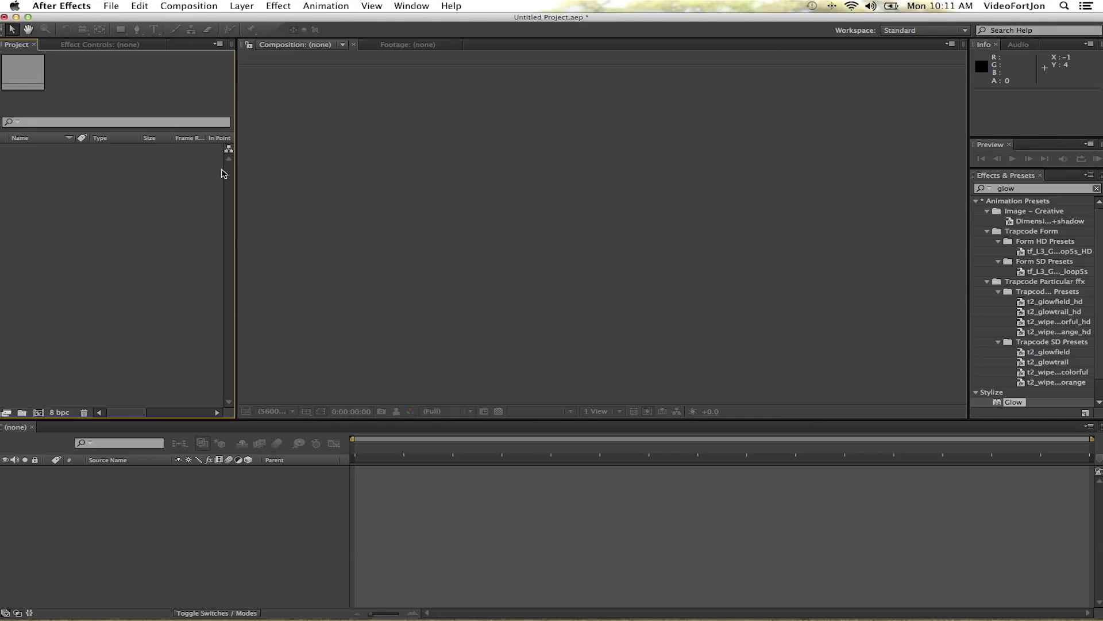
# Import the RHD818_32.mov clip into the empty project
pyautogui.doubleClick(104, 191)
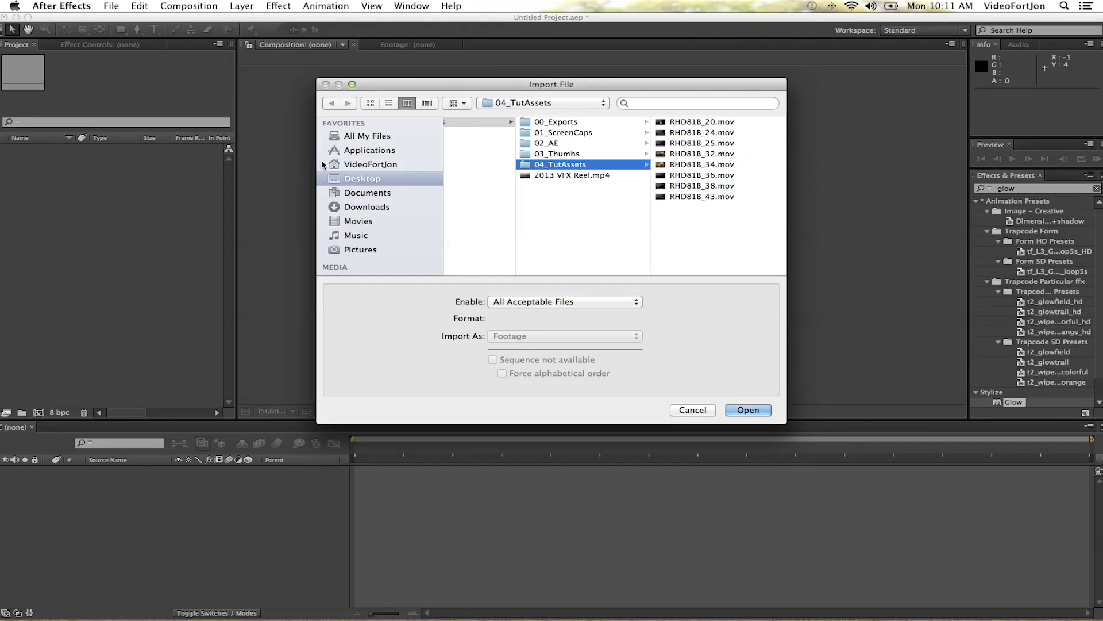
pyautogui.click(681, 154)
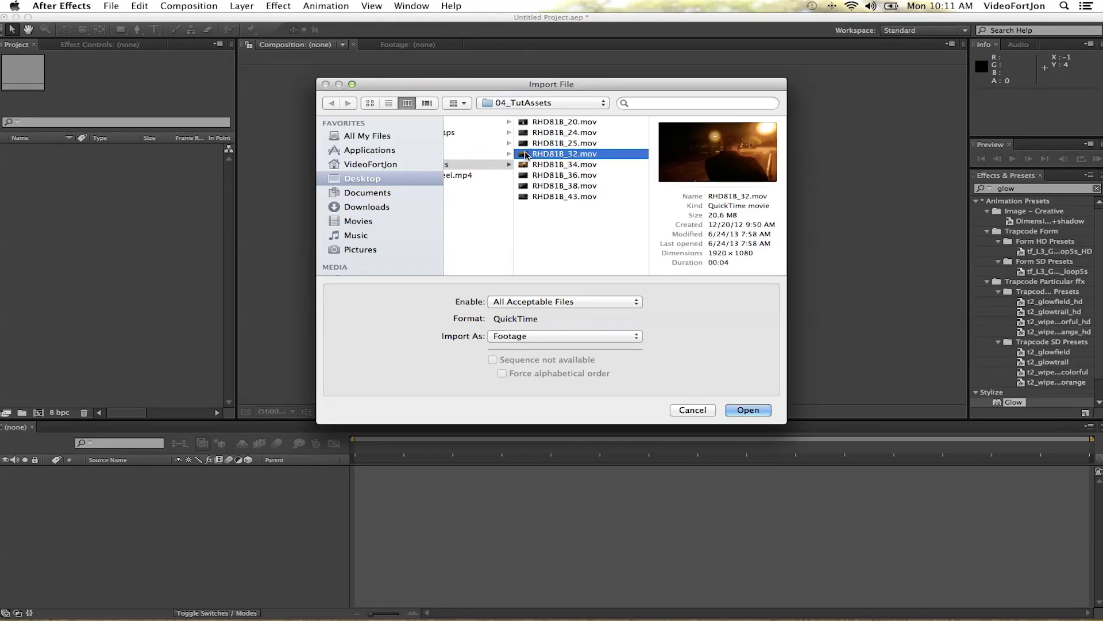
pyautogui.doubleClick(528, 155)
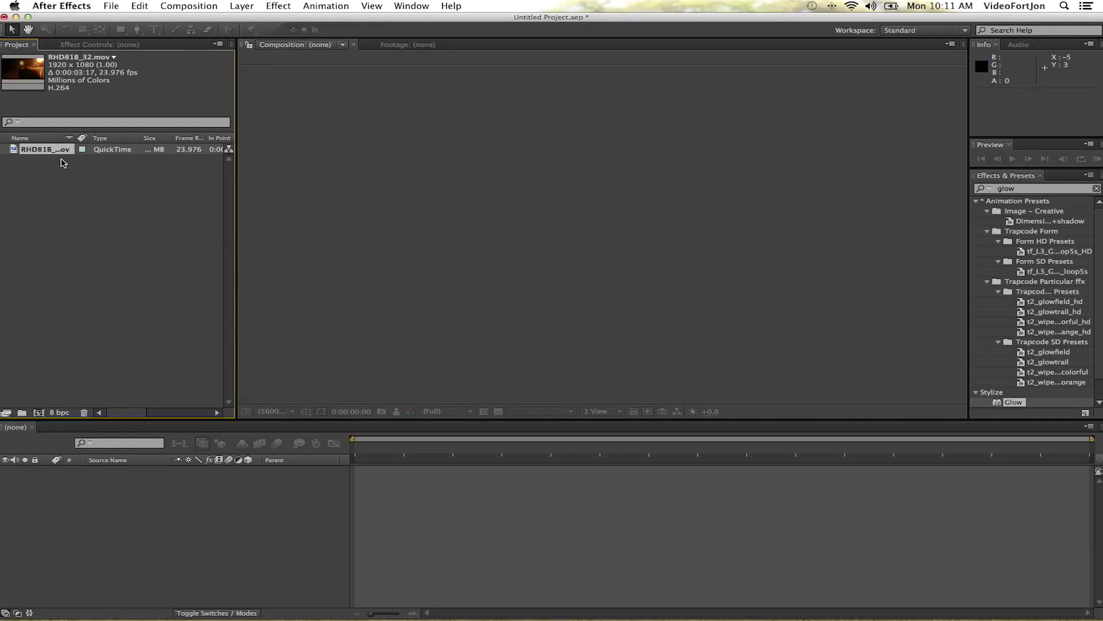
# Play the clip in the Footage viewer and rename the footage item Hoodlum
pyautogui.doubleClick(14, 152)
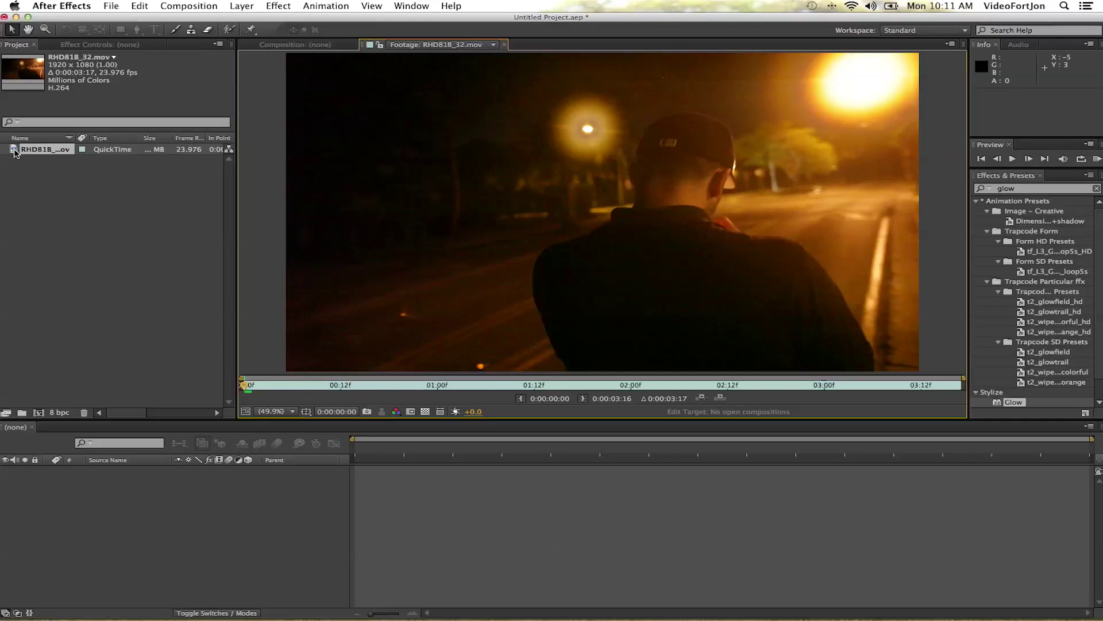
pyautogui.press('space')
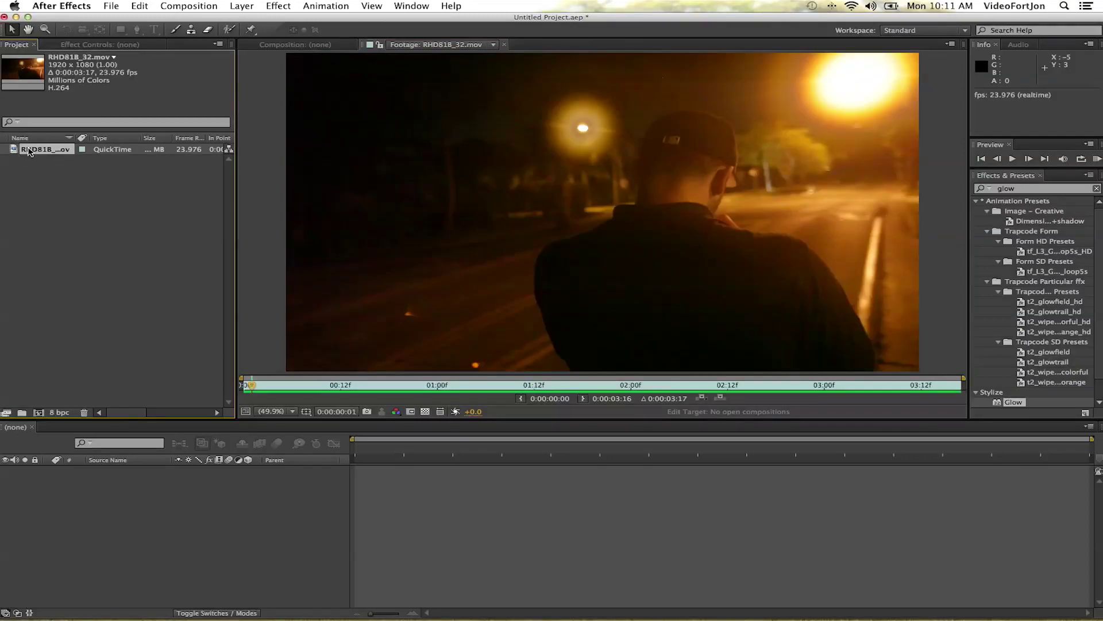
pyautogui.press('Return')
pyautogui.write('Hoodlum')
pyautogui.press('Return')
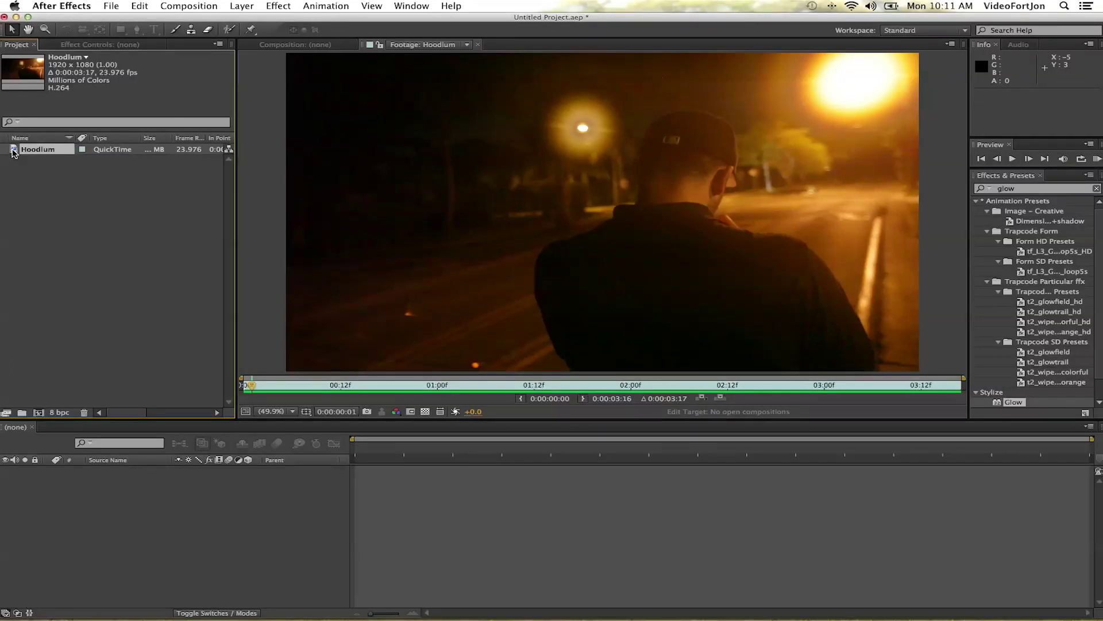
# Make the 1920×1080 Hoodlum 2 composition from the Hoodlum footage and select its layer
pyautogui.moveTo(15, 152)
pyautogui.mouseDown()
pyautogui.moveTo(54, 338)
pyautogui.moveTo(40, 413)
pyautogui.mouseUp()
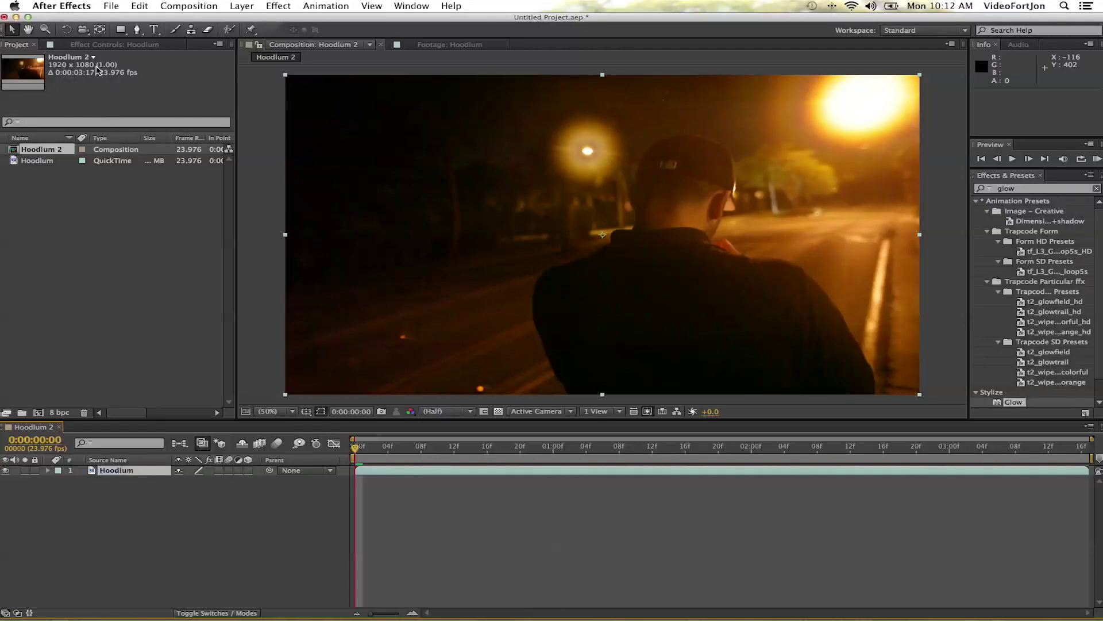
pyautogui.click(105, 471)
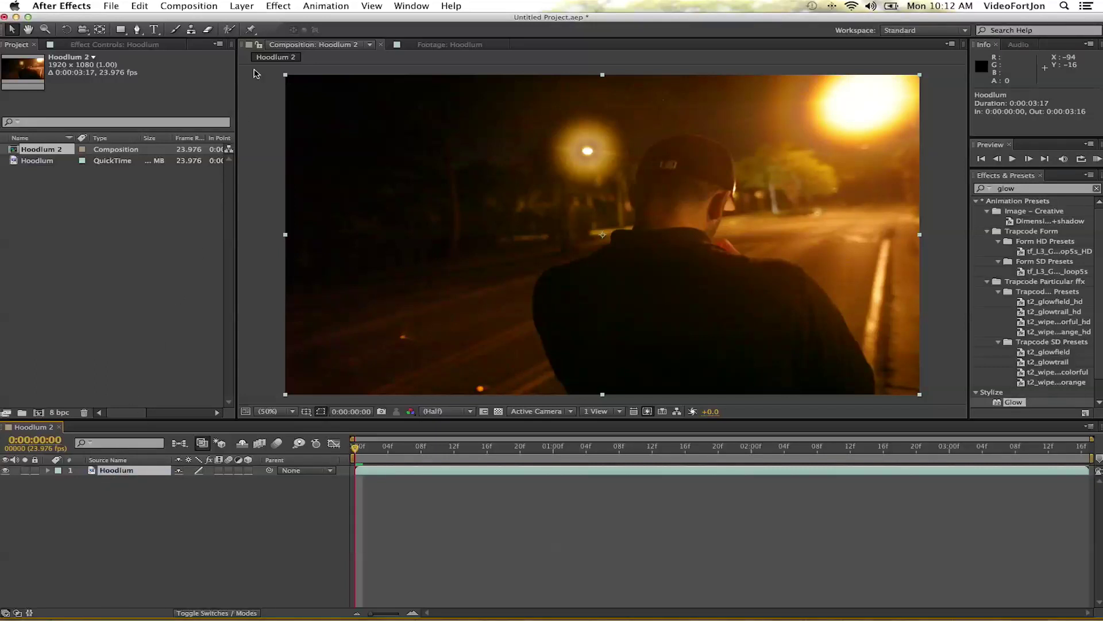
pyautogui.click(278, 6)
pyautogui.moveTo(307, 83)
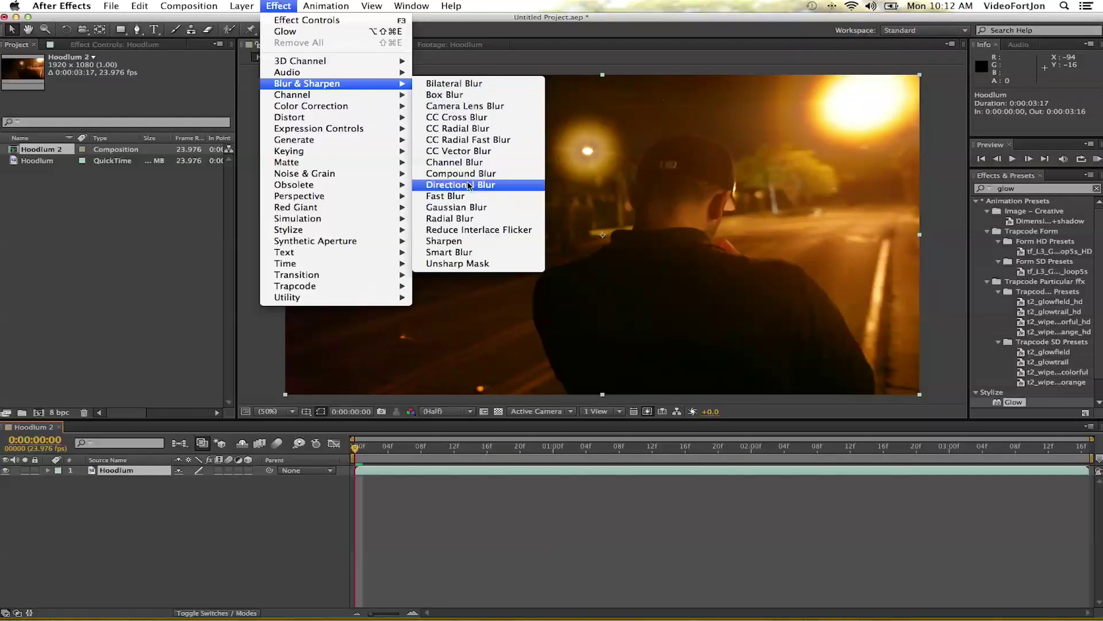
# Apply Fast Blur to the Hoodlum layer with Blurriness 51 and Repeat Edge Pixels on
pyautogui.click(456, 196)
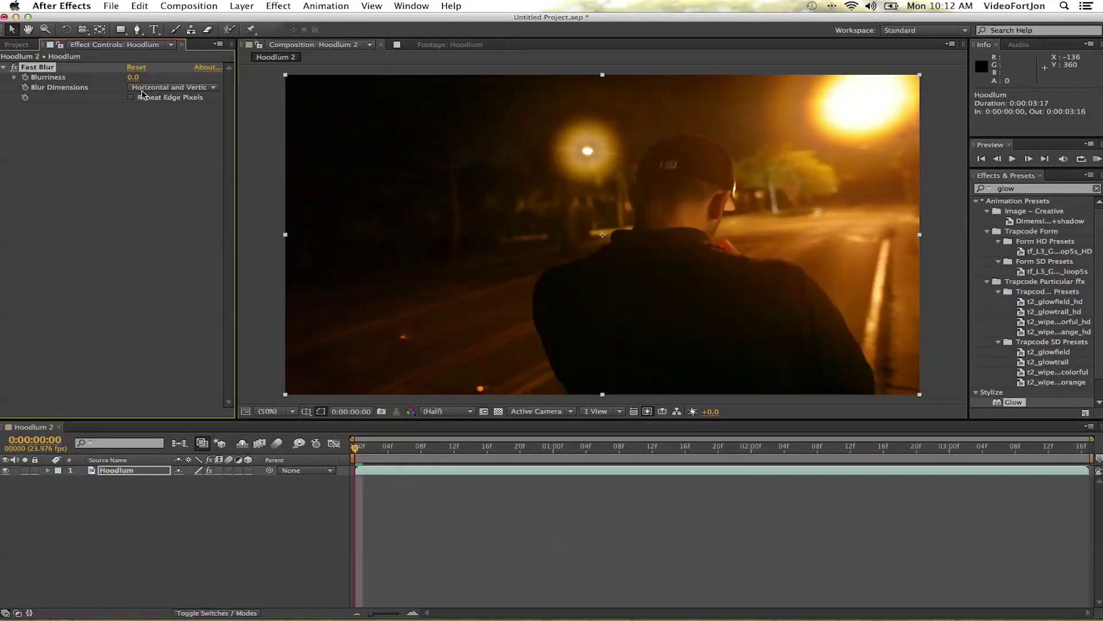
pyautogui.moveTo(131, 79); pyautogui.dragTo(168, 83)
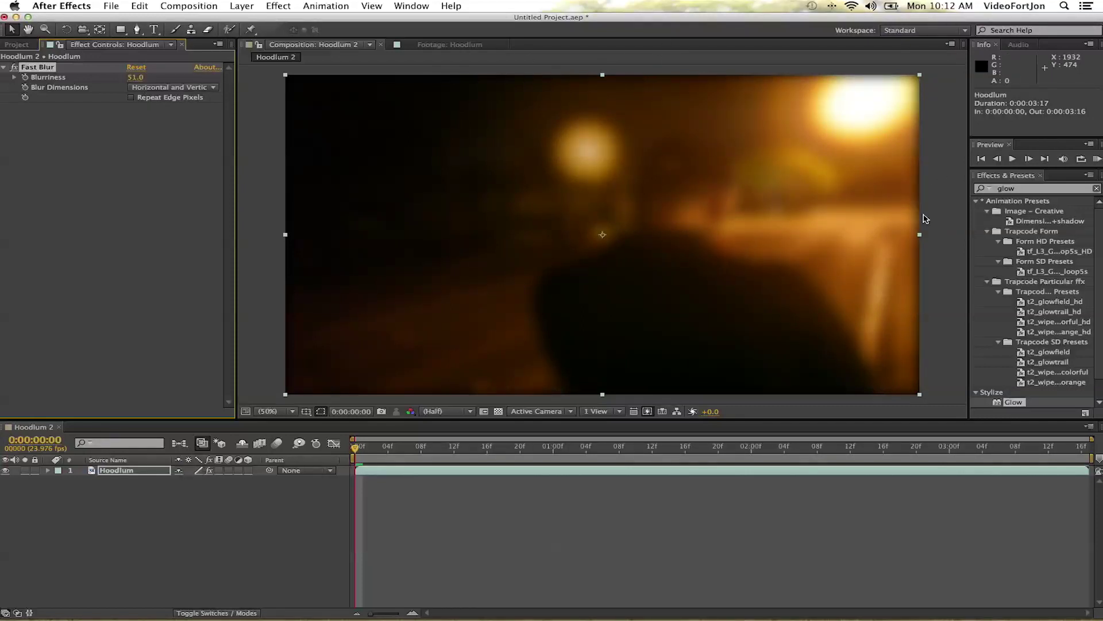
pyautogui.click(131, 97)
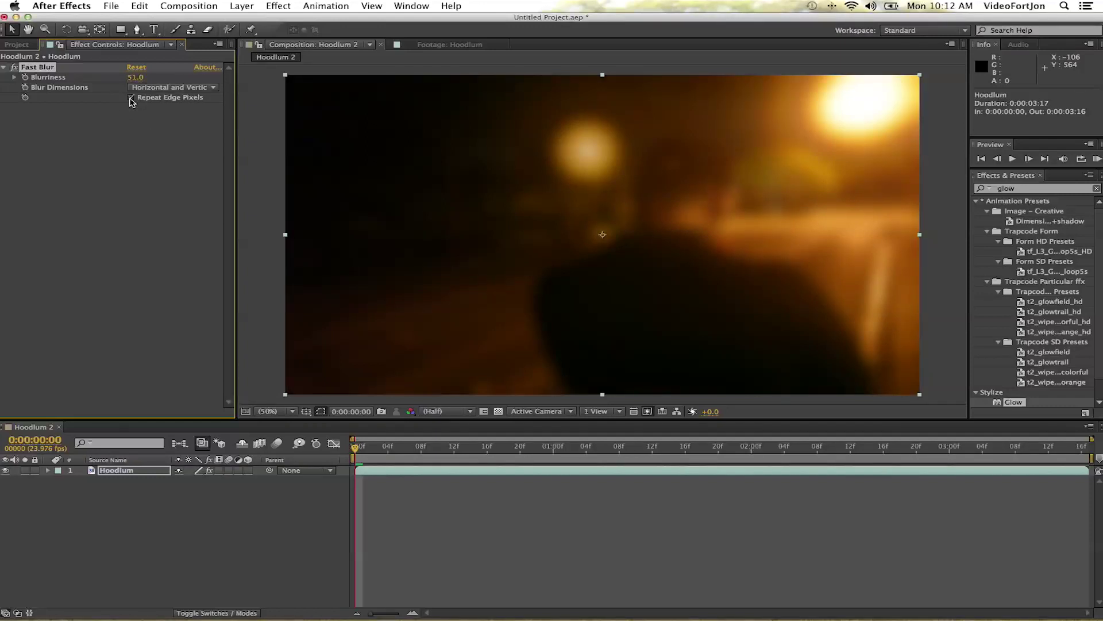
pyautogui.click(278, 5)
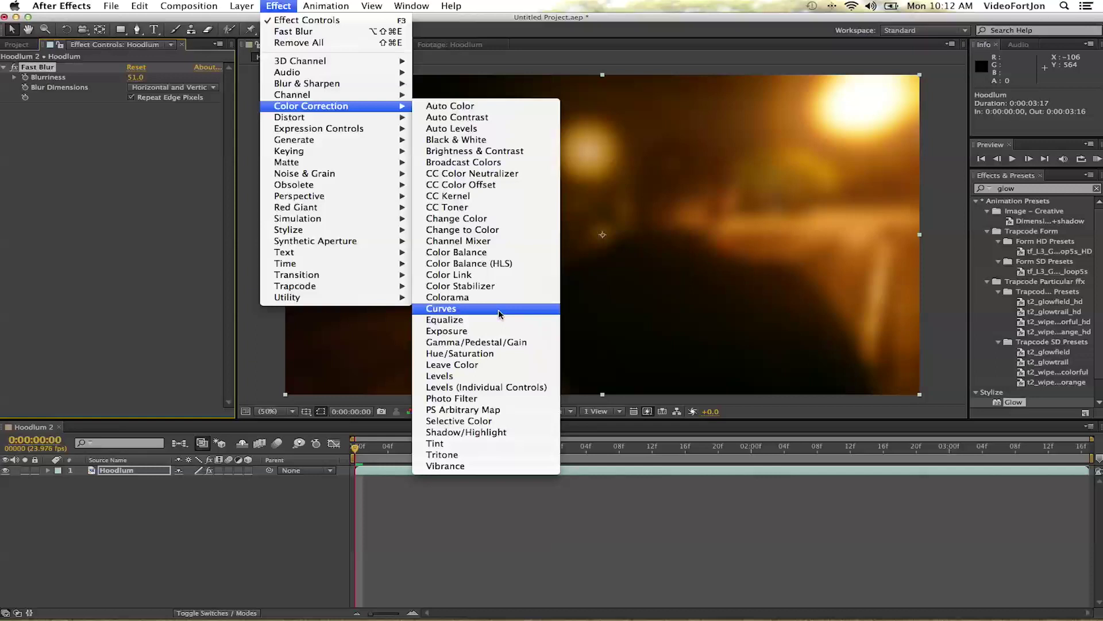
# Apply Curves and shape an S-curve, raising the highlights and lowering the shadows
pyautogui.click(447, 309)
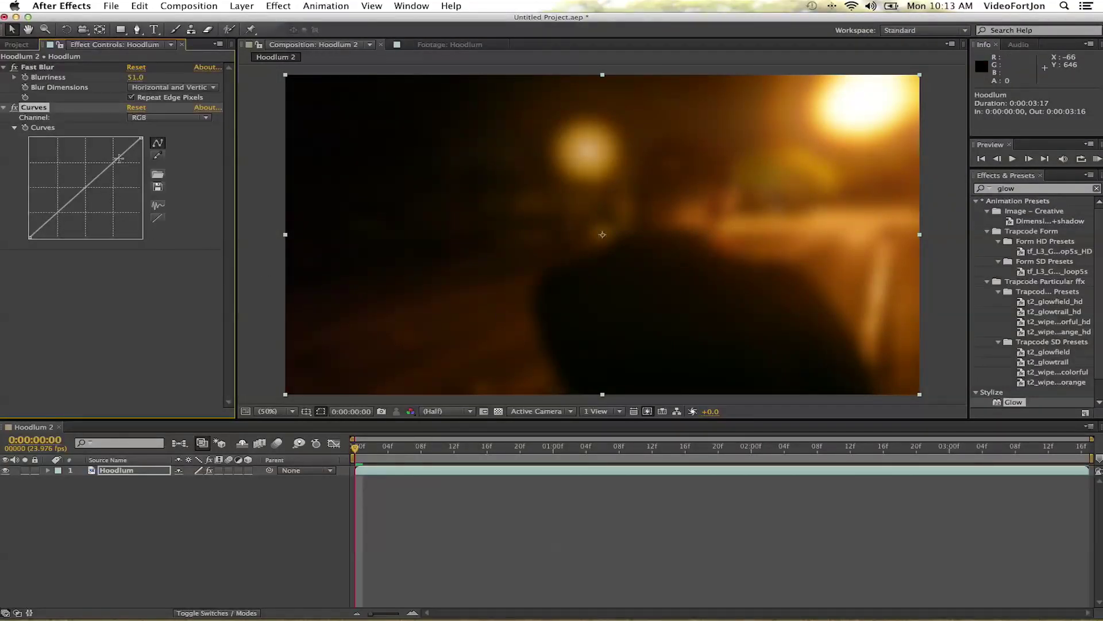
pyautogui.moveTo(122, 158)
pyautogui.mouseDown()
pyautogui.moveTo(111, 151)
pyautogui.moveTo(87, 185)
pyautogui.mouseUp()
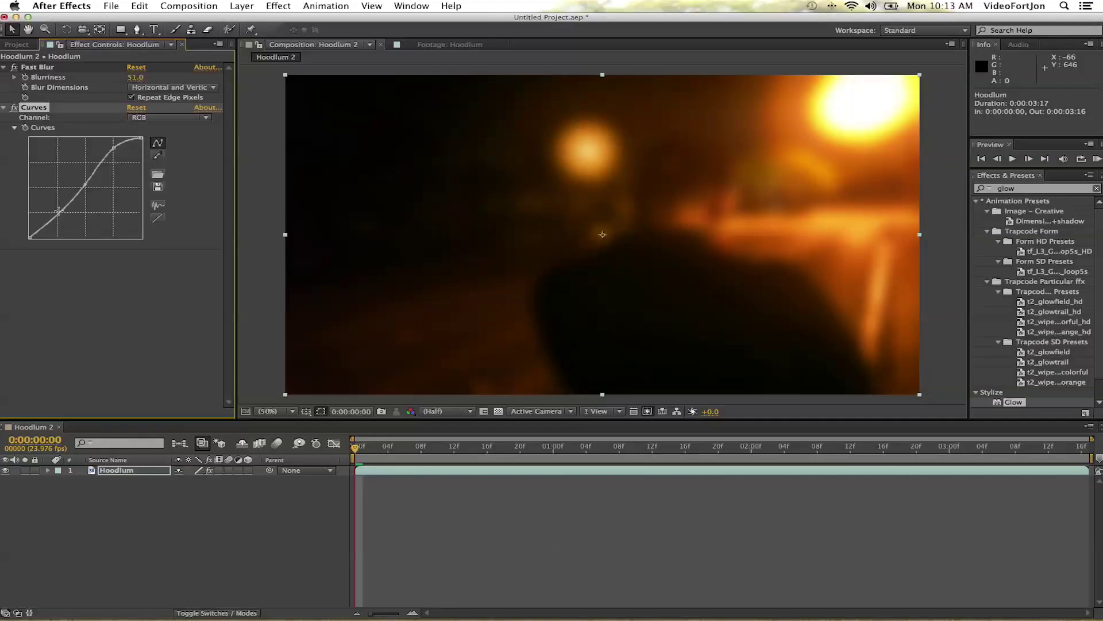
pyautogui.moveTo(51, 220); pyautogui.dragTo(41, 231)
# Swap Curves and Fast Blur order, steepen the curve, and end with Fast Blur first
pyautogui.click(37, 110)
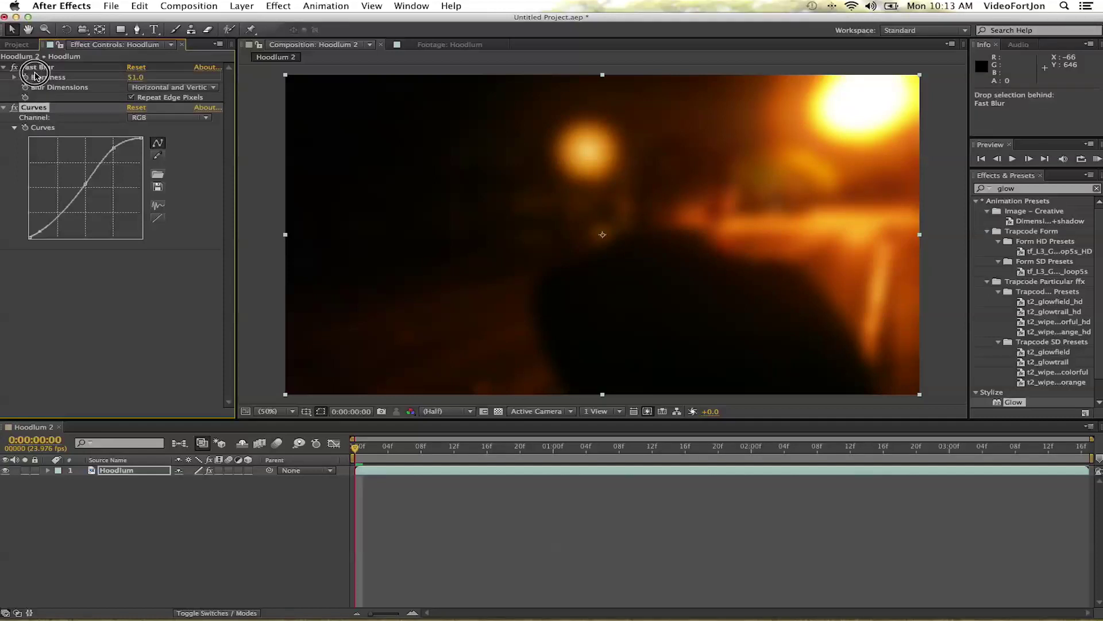
pyautogui.moveTo(37, 107); pyautogui.dragTo(35, 68)
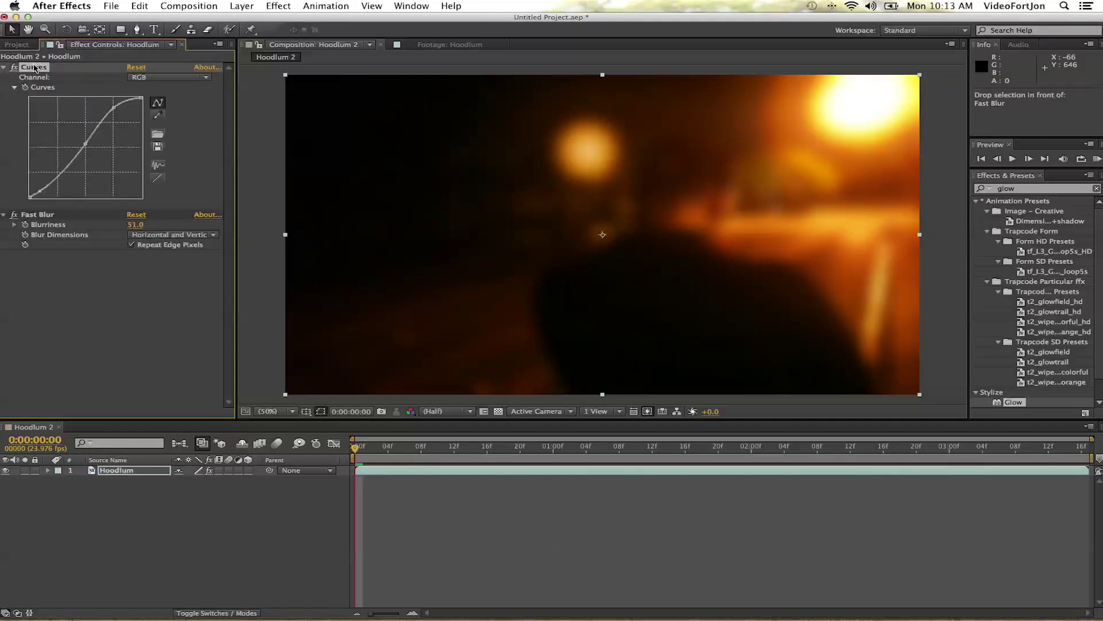
pyautogui.moveTo(38, 214); pyautogui.dragTo(44, 69)
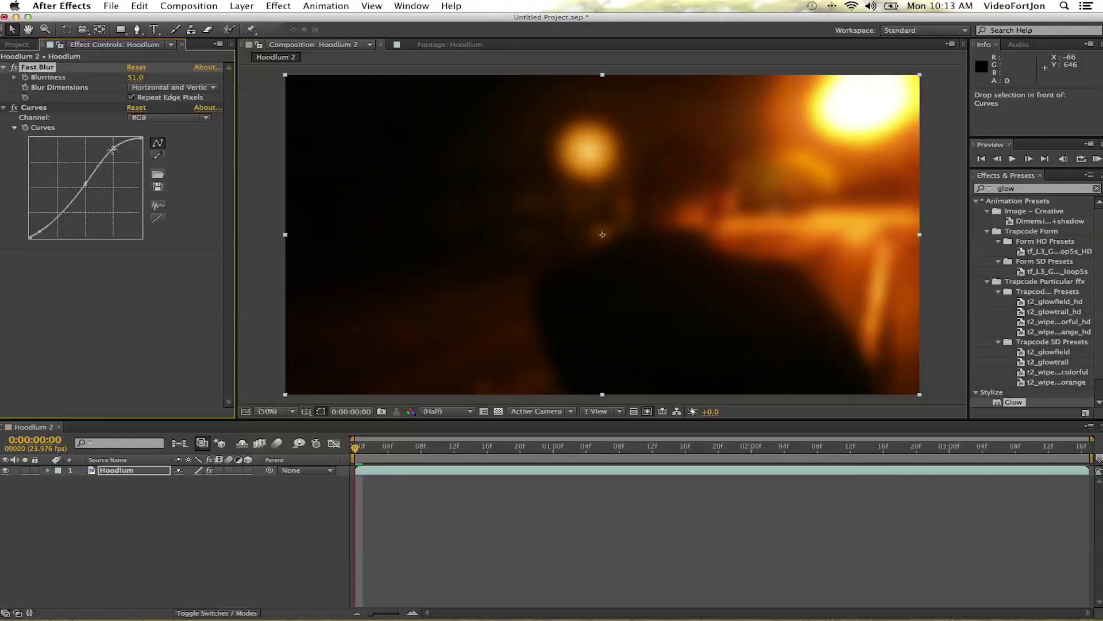
pyautogui.moveTo(112, 150); pyautogui.dragTo(91, 149)
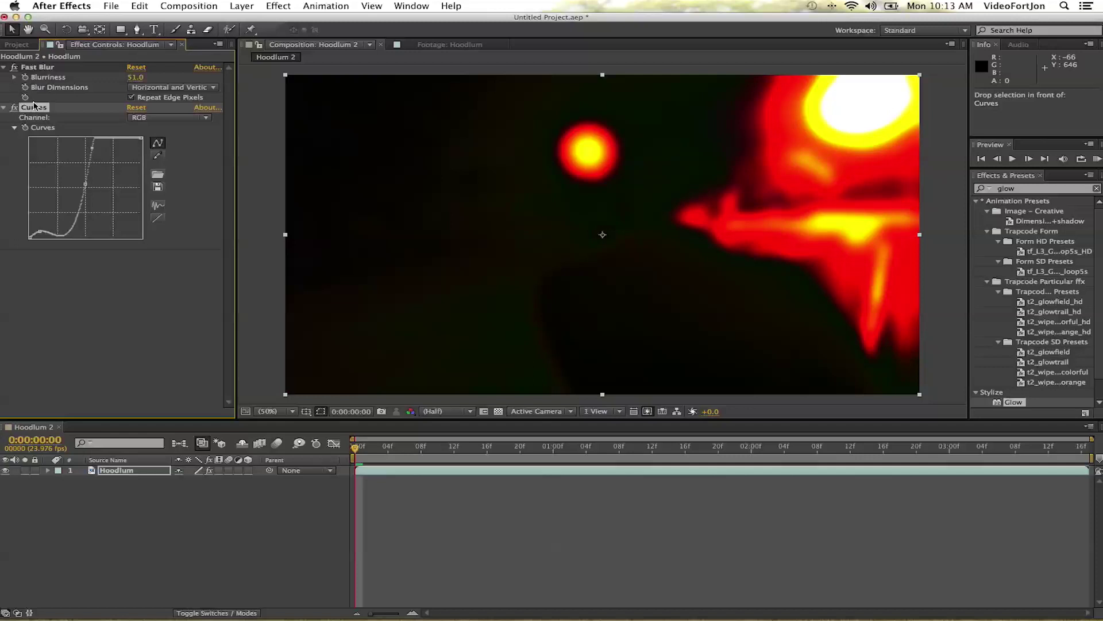
pyautogui.moveTo(35, 107); pyautogui.dragTo(35, 68)
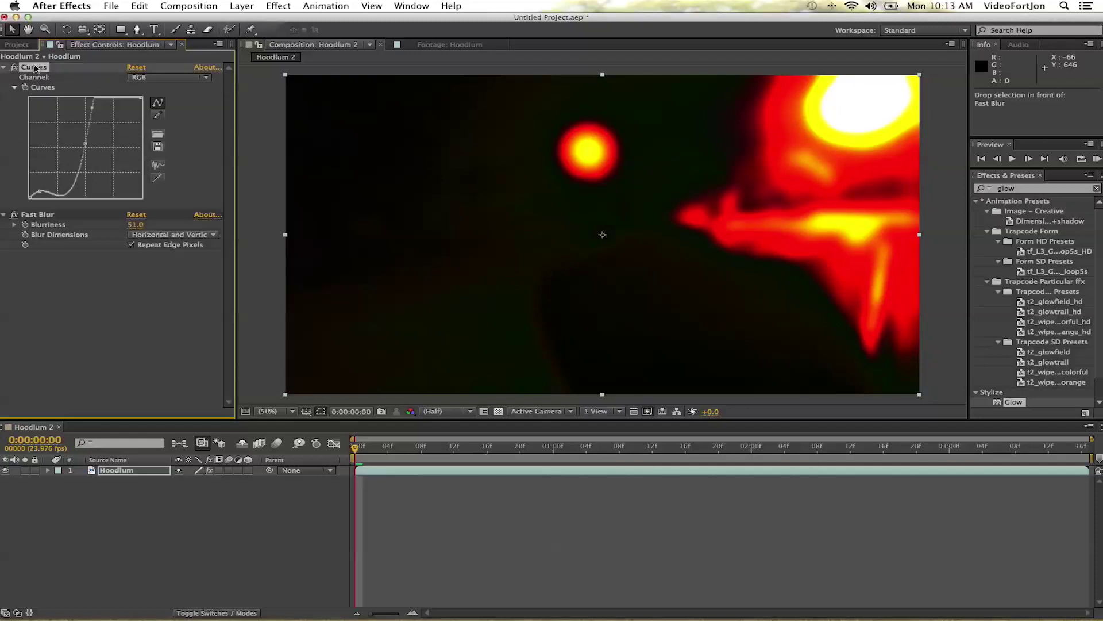
pyautogui.click(48, 215)
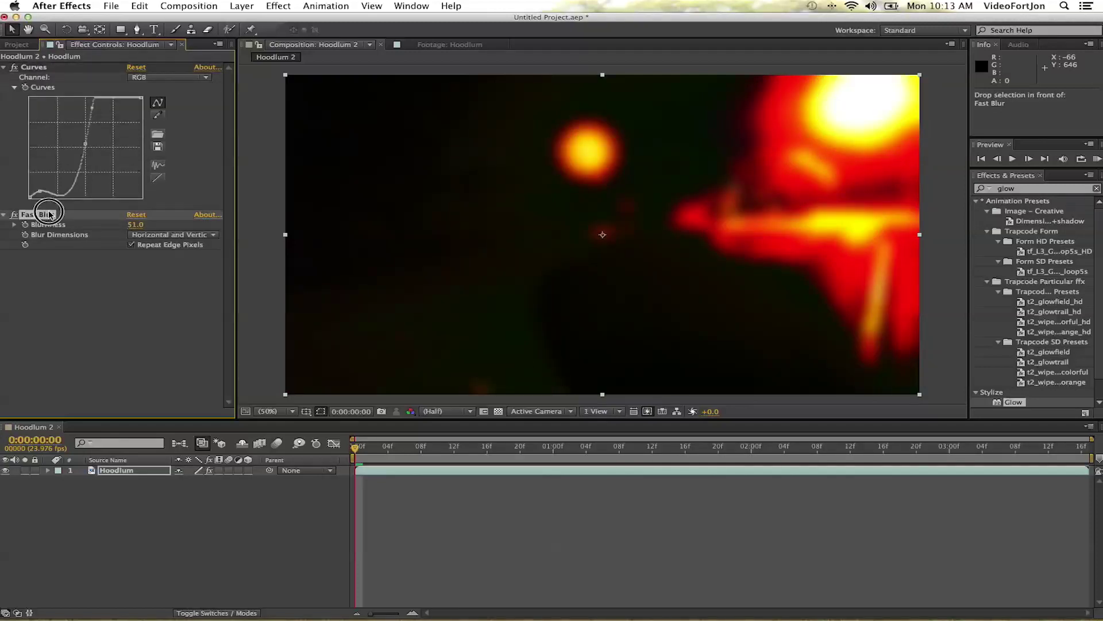
pyautogui.moveTo(48, 215); pyautogui.dragTo(50, 69)
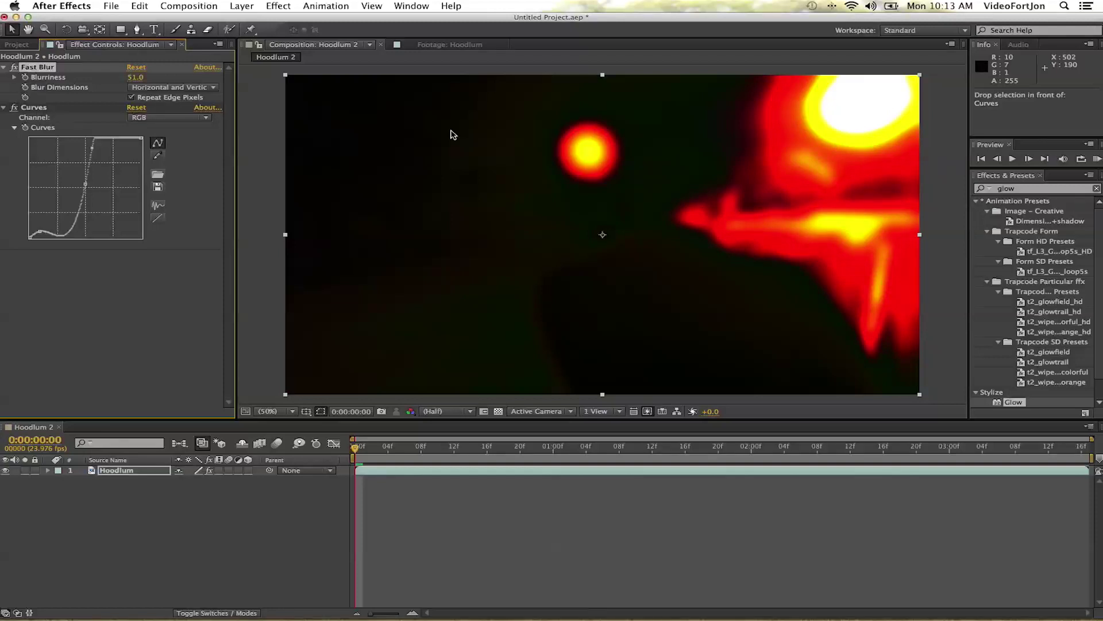
# Search Effects & Presets for 'glow' and drag Stylize > Glow onto the composition
pyautogui.click(1017, 190)
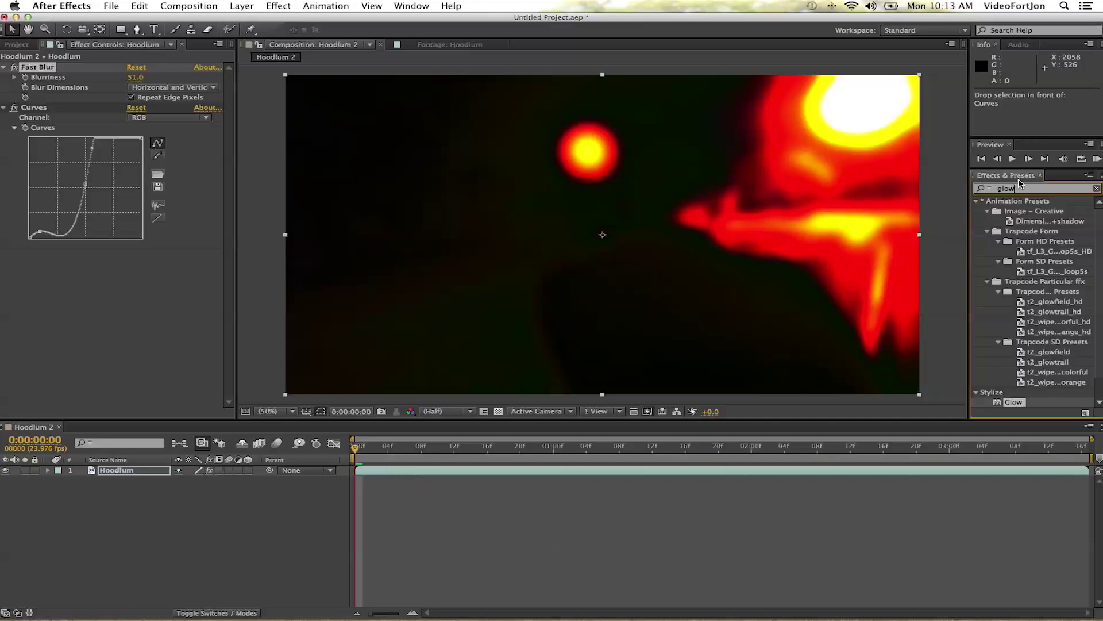
pyautogui.click(1096, 188)
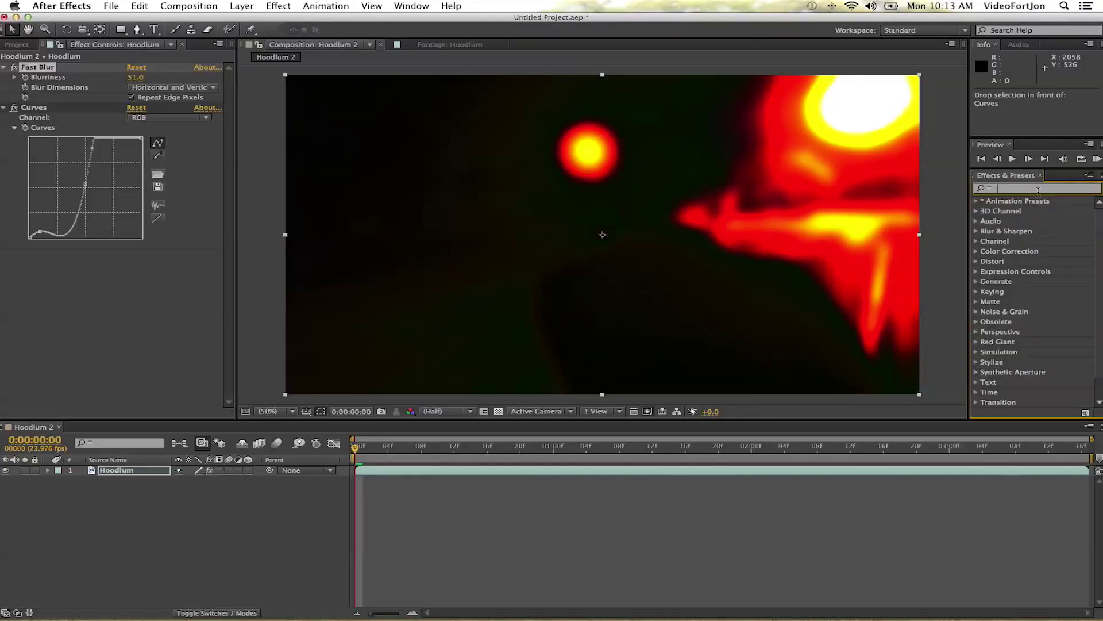
pyautogui.write('glow')
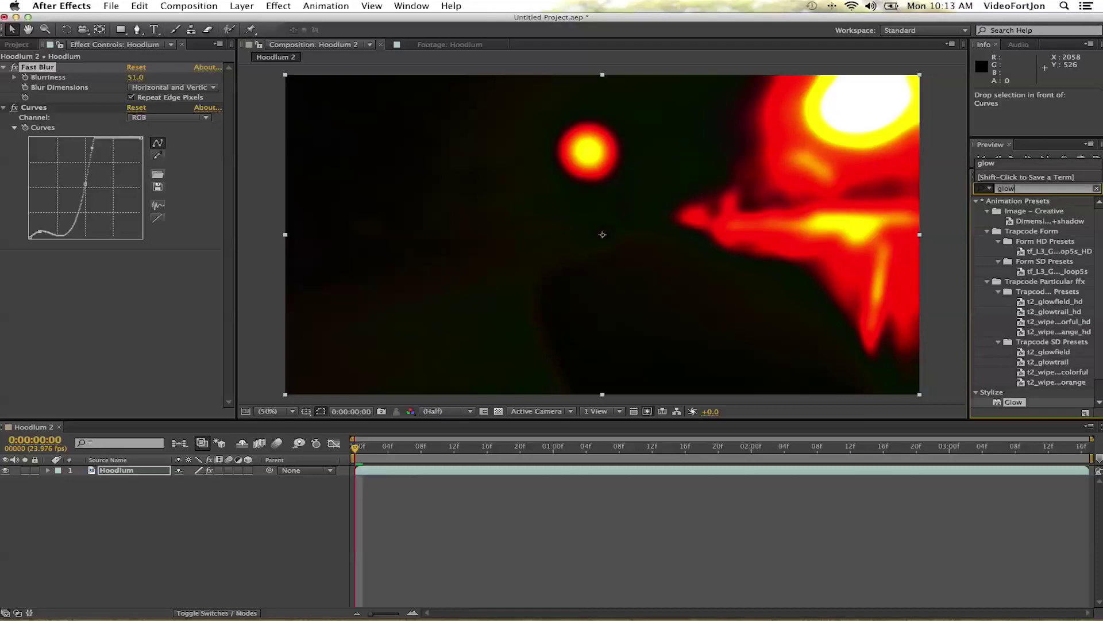
pyautogui.click(997, 397)
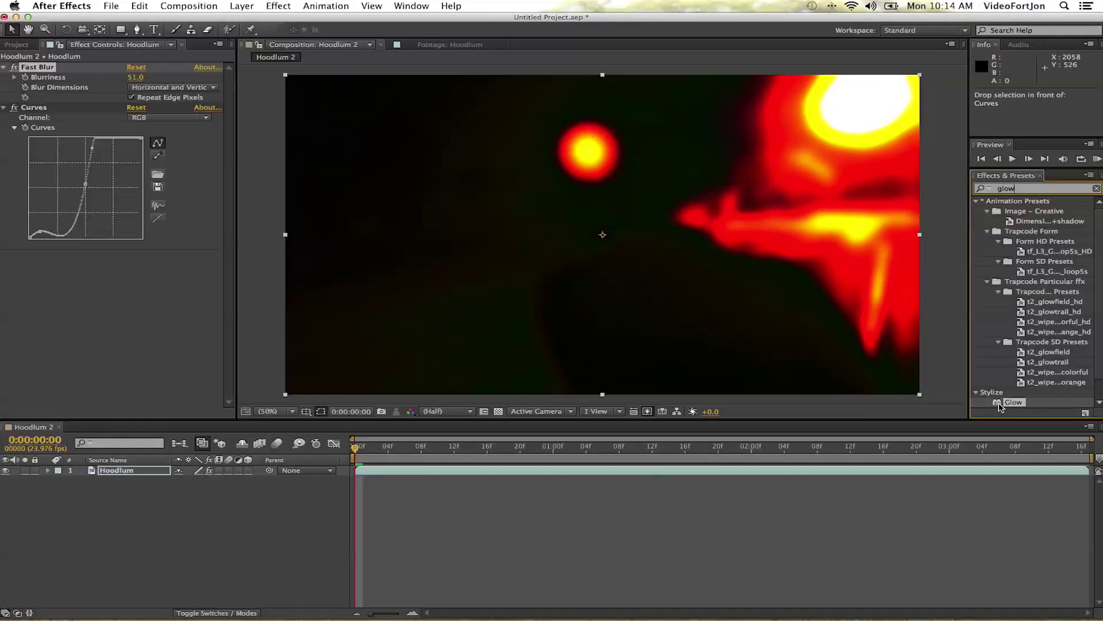
pyautogui.moveTo(1000, 404); pyautogui.dragTo(623, 230)
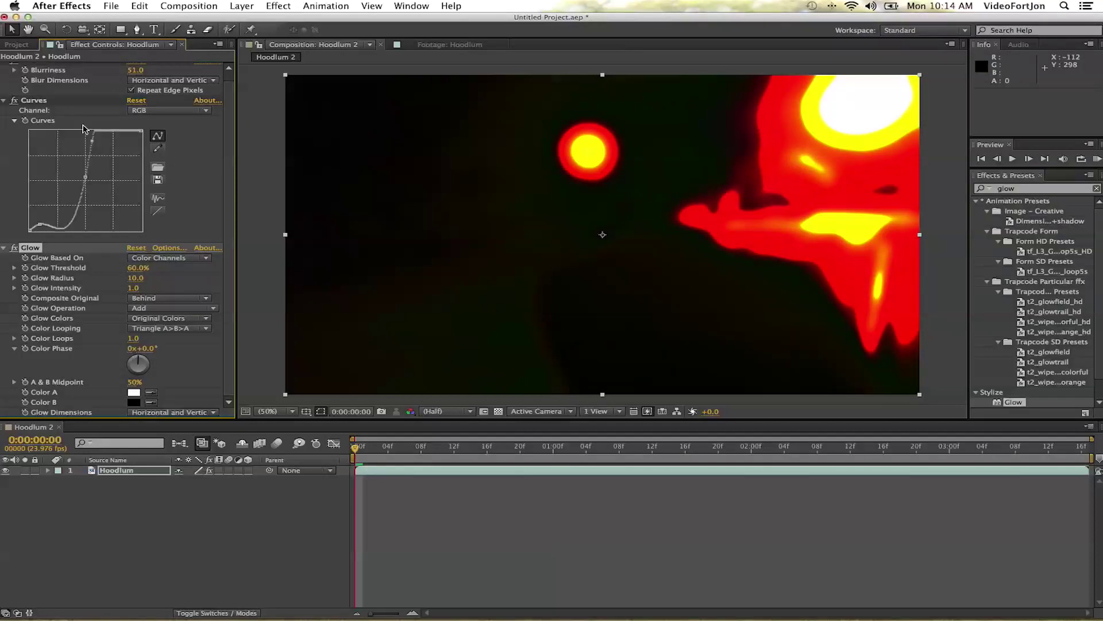
pyautogui.scroll(1, 85, 129)
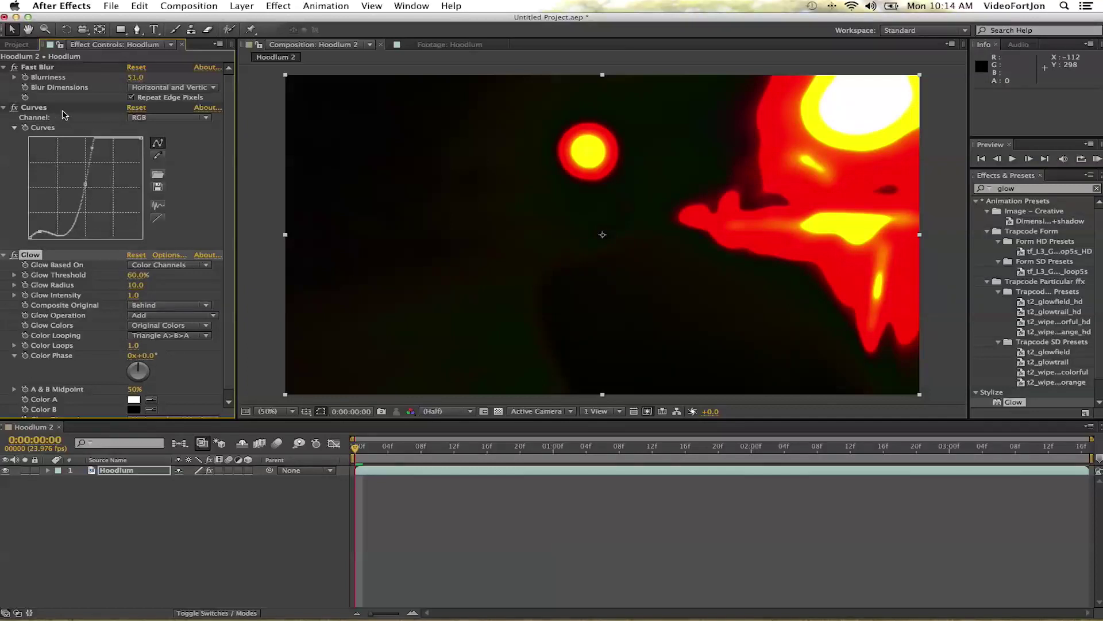
# Turn off Curves and Fast Blur, then adjust the Glow Threshold and Glow Radius
pyautogui.click(16, 109)
pyautogui.click(15, 69)
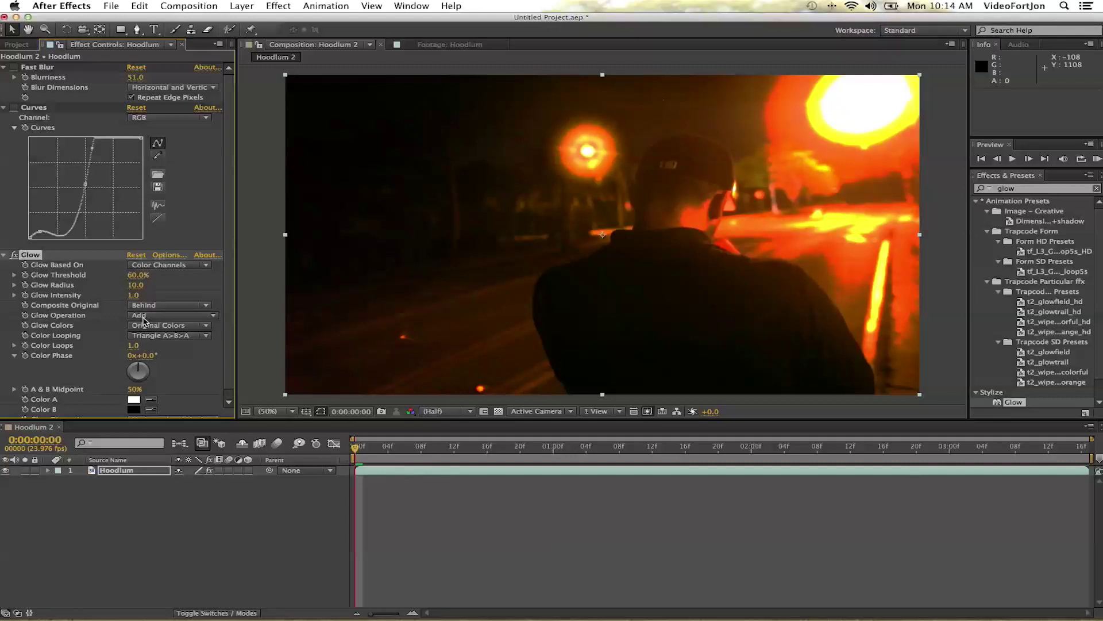
pyautogui.scroll(-1, 146, 335)
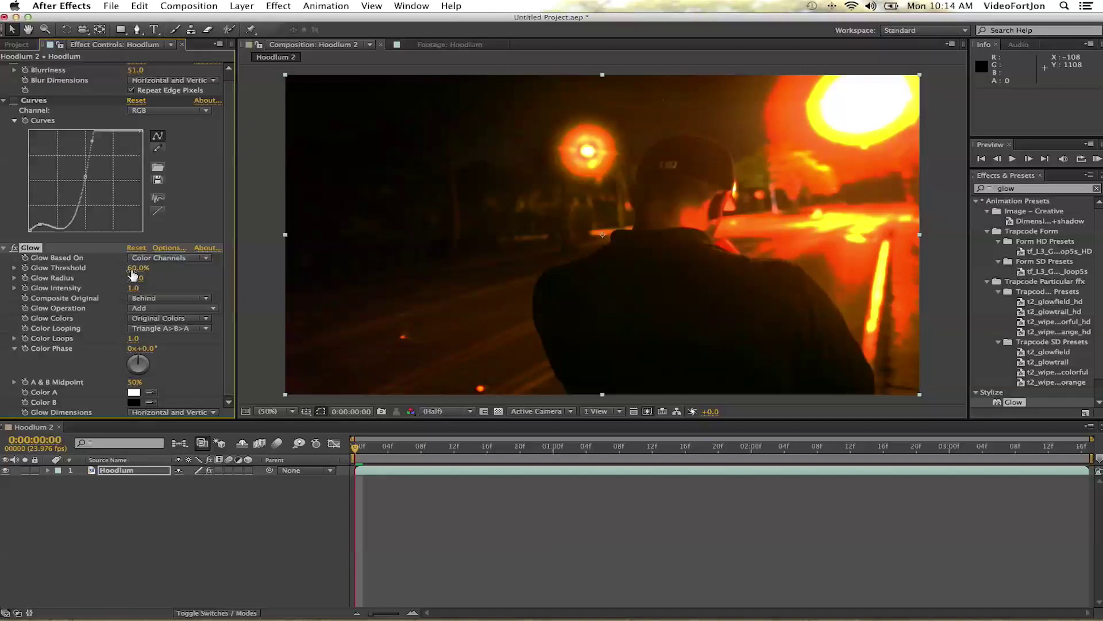
pyautogui.moveTo(136, 268)
pyautogui.mouseDown()
pyautogui.moveTo(180, 272)
pyautogui.moveTo(59, 270)
pyautogui.moveTo(208, 274)
pyautogui.mouseUp()
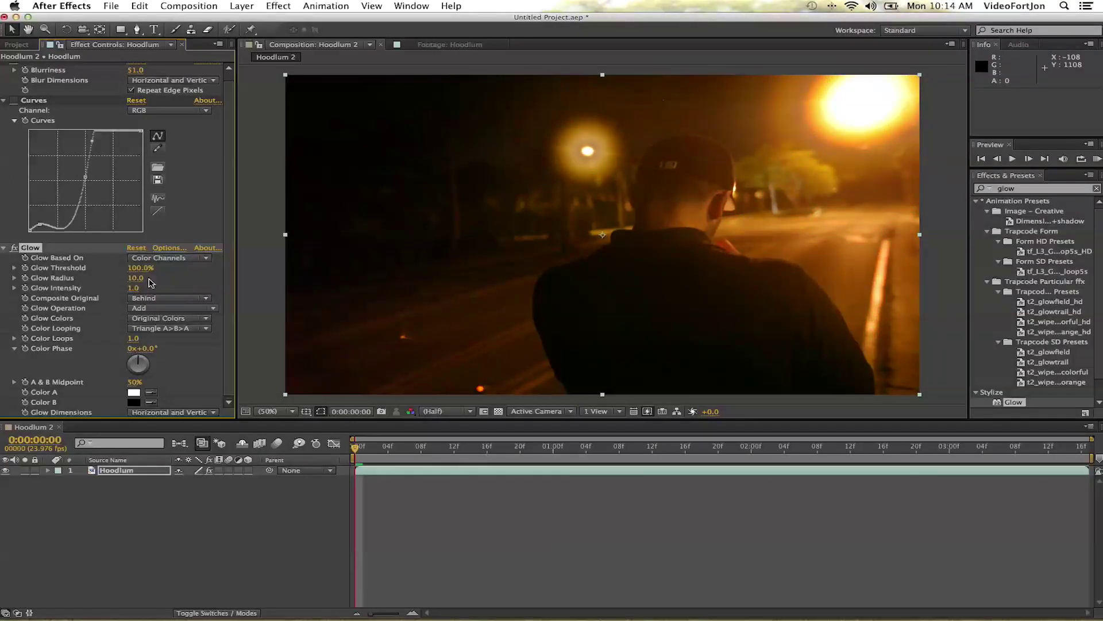
pyautogui.moveTo(138, 278); pyautogui.dragTo(252, 280)
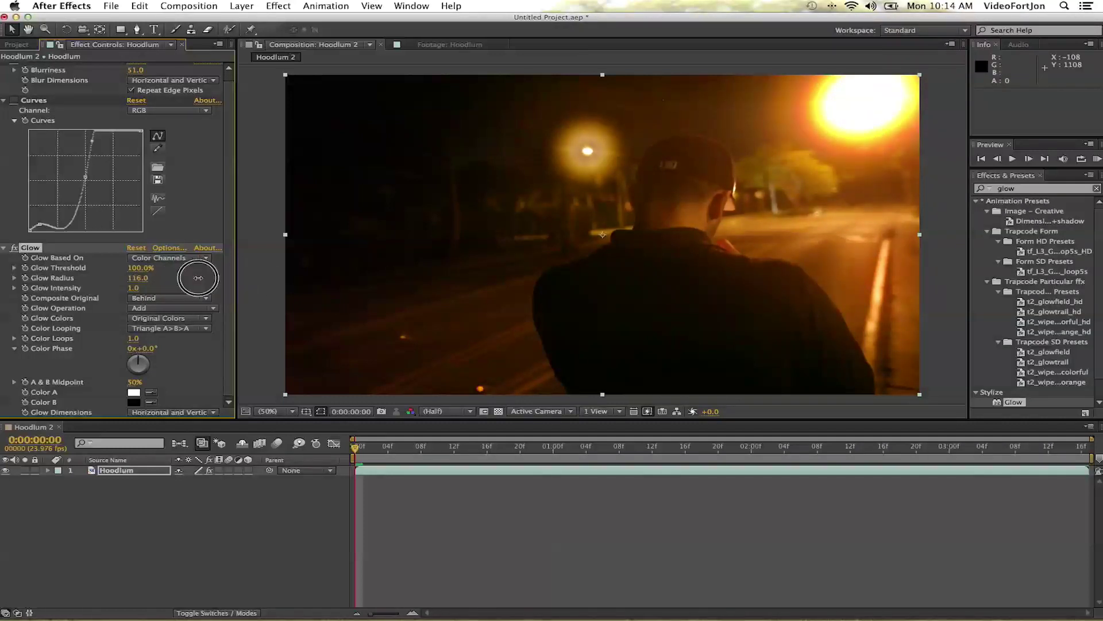
pyautogui.moveTo(252, 280)
pyautogui.mouseDown()
pyautogui.moveTo(346, 286)
pyautogui.moveTo(121, 279)
pyautogui.mouseUp()
# Delete the Glow effect and turn Curves and Fast Blur back on
pyautogui.press('Delete')
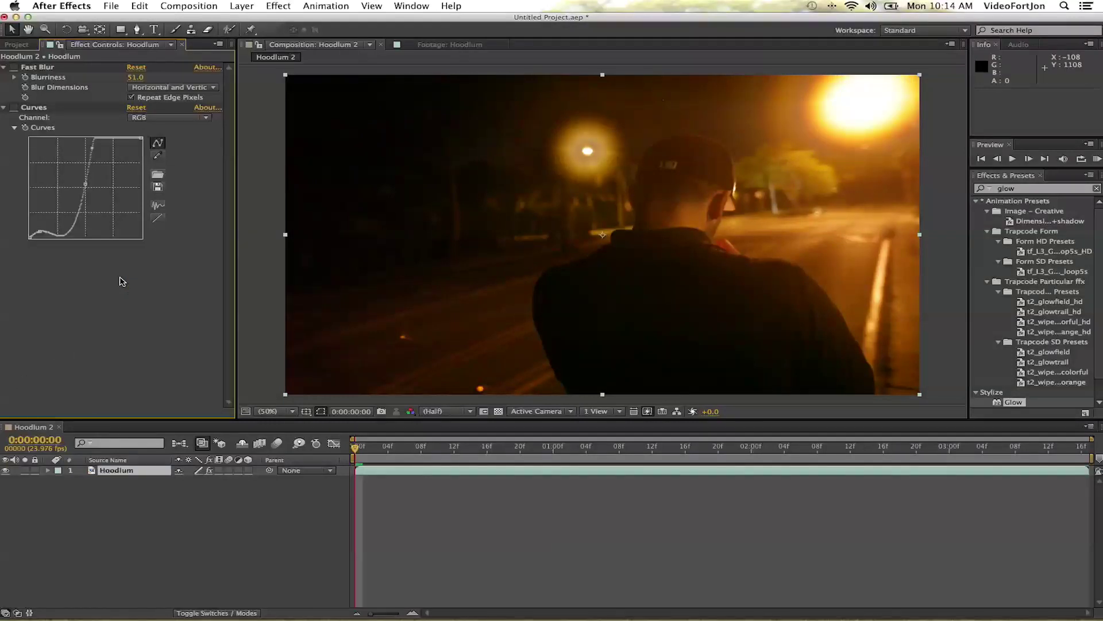
pyautogui.click(15, 108)
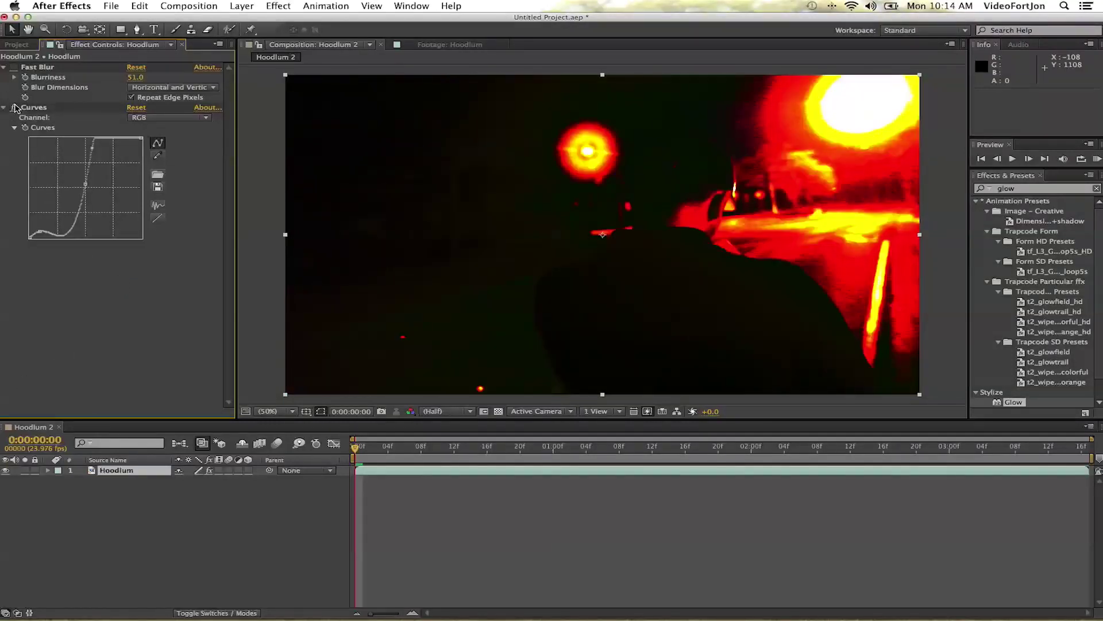
pyautogui.click(14, 69)
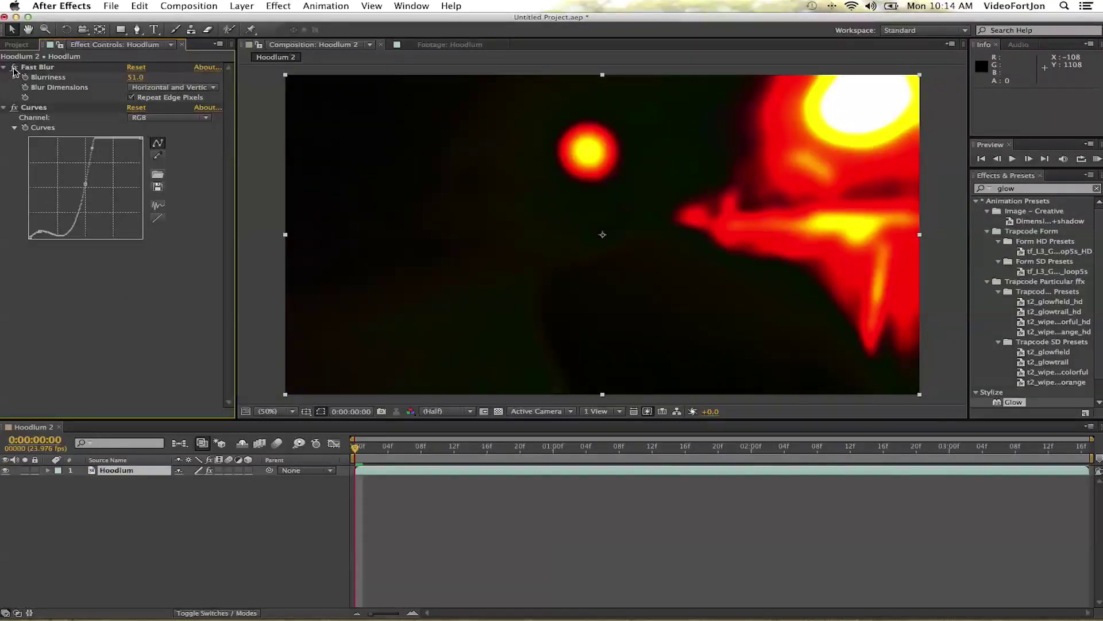
# Duplicate Fast Blur, disable the original, and set Fast Blur 2 Blurriness to about 25
pyautogui.click(43, 68)
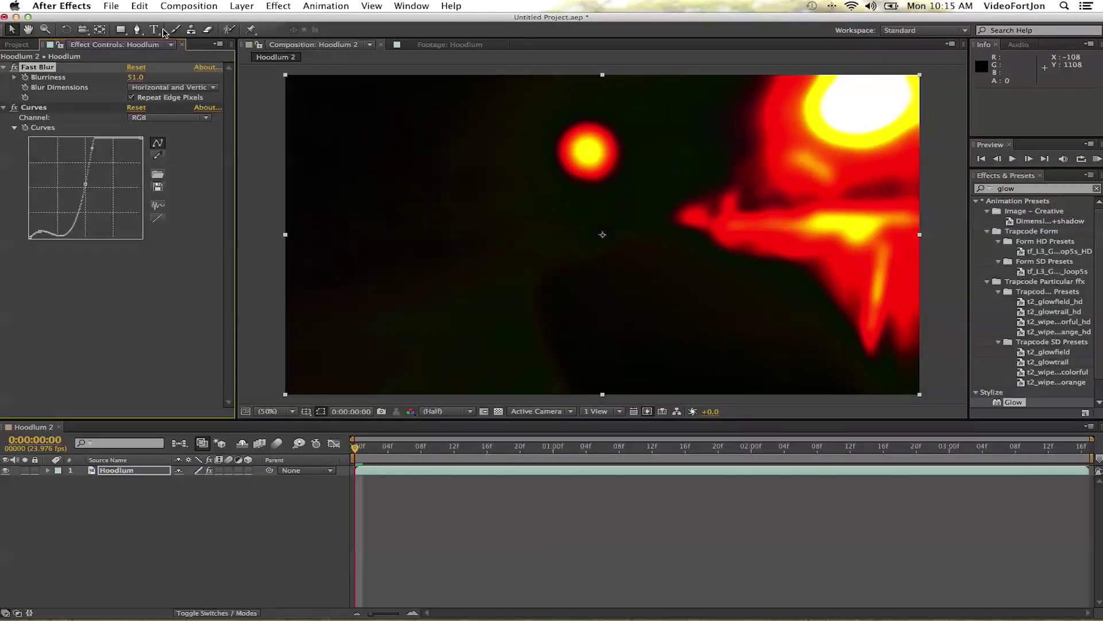
pyautogui.click(140, 6)
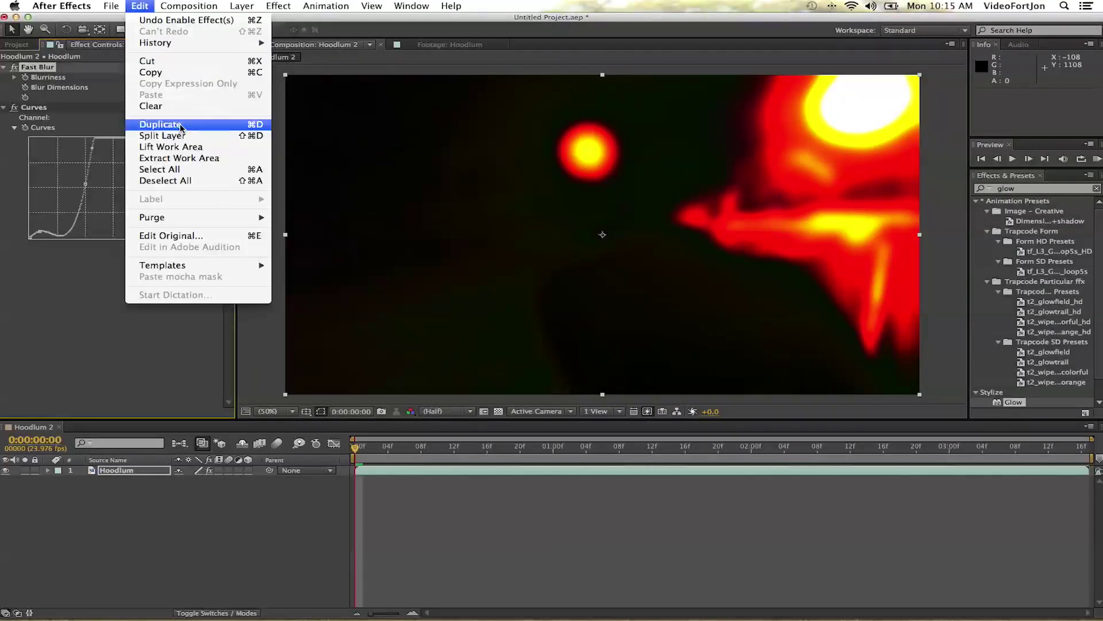
pyautogui.click(151, 128)
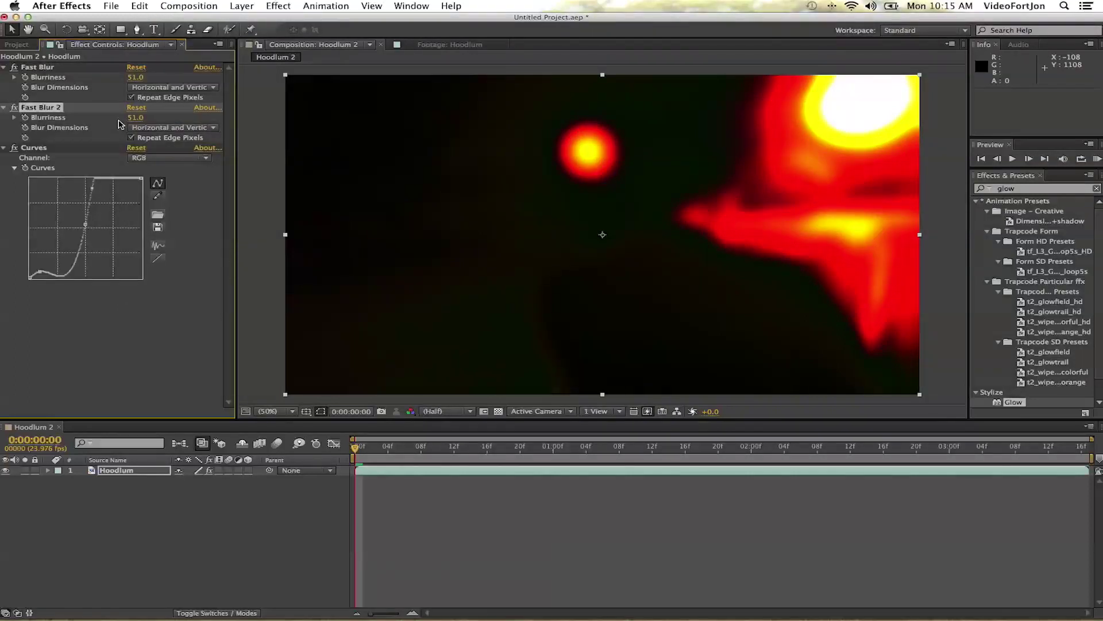
pyautogui.click(15, 68)
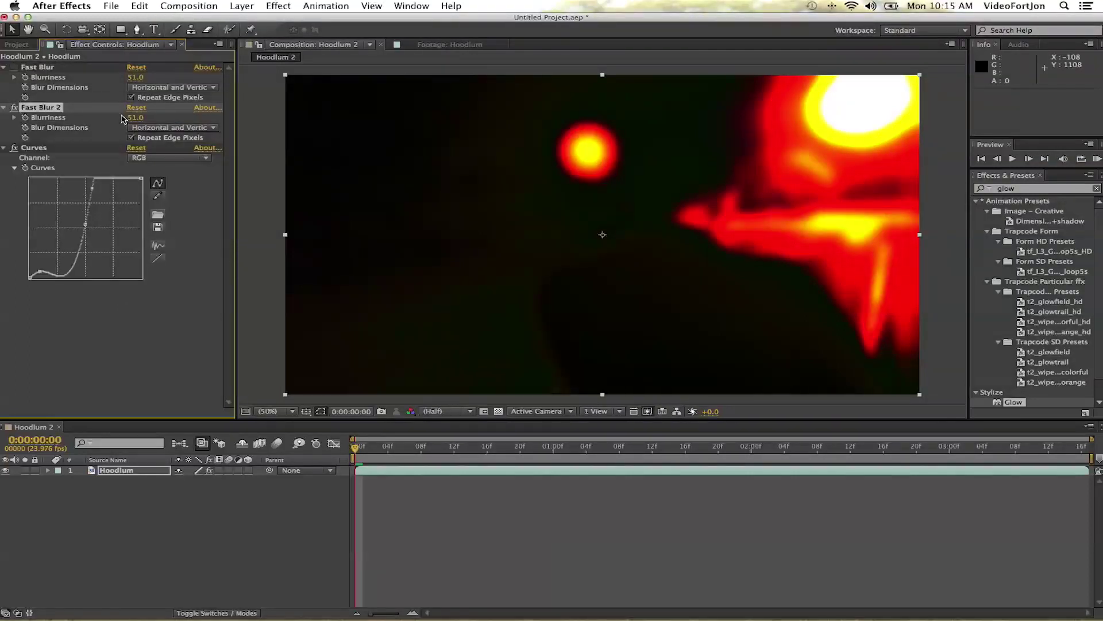
pyautogui.moveTo(132, 118); pyautogui.dragTo(136, 117)
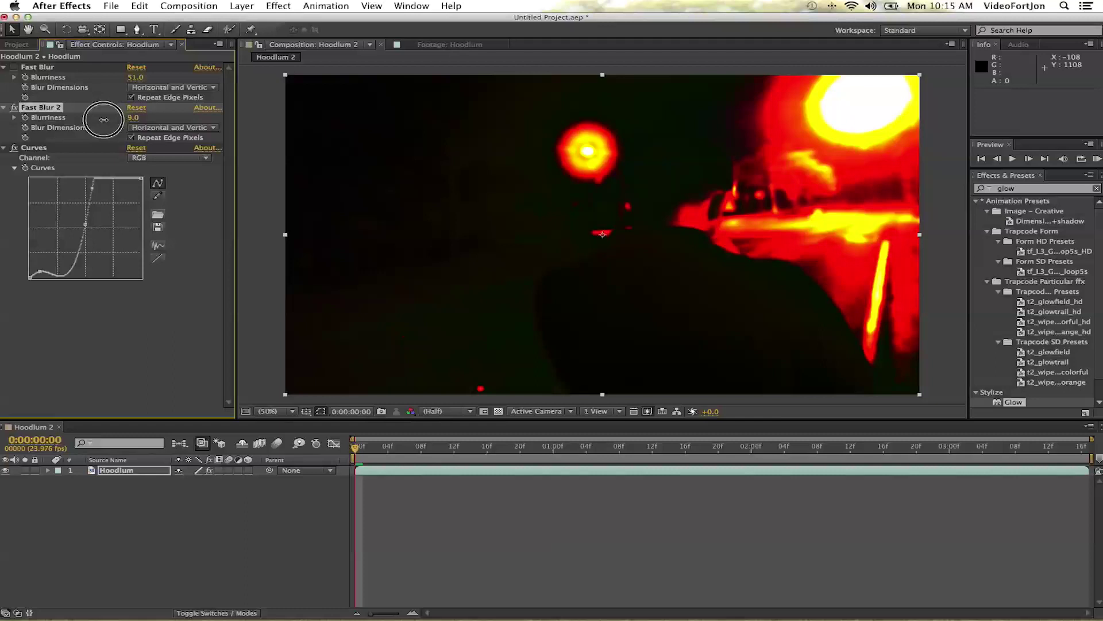
pyautogui.moveTo(136, 118)
pyautogui.mouseDown()
pyautogui.moveTo(106, 121)
pyautogui.moveTo(117, 125)
pyautogui.mouseUp()
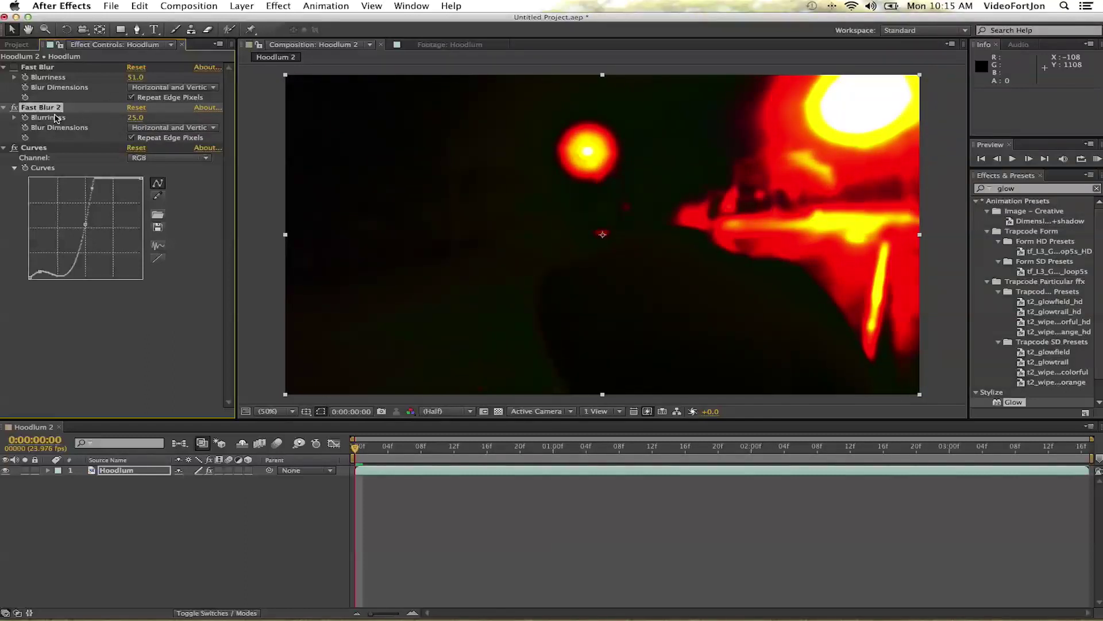
# Delete the Fast Blur 2, Curves and Fast Blur effects
pyautogui.press('Delete')
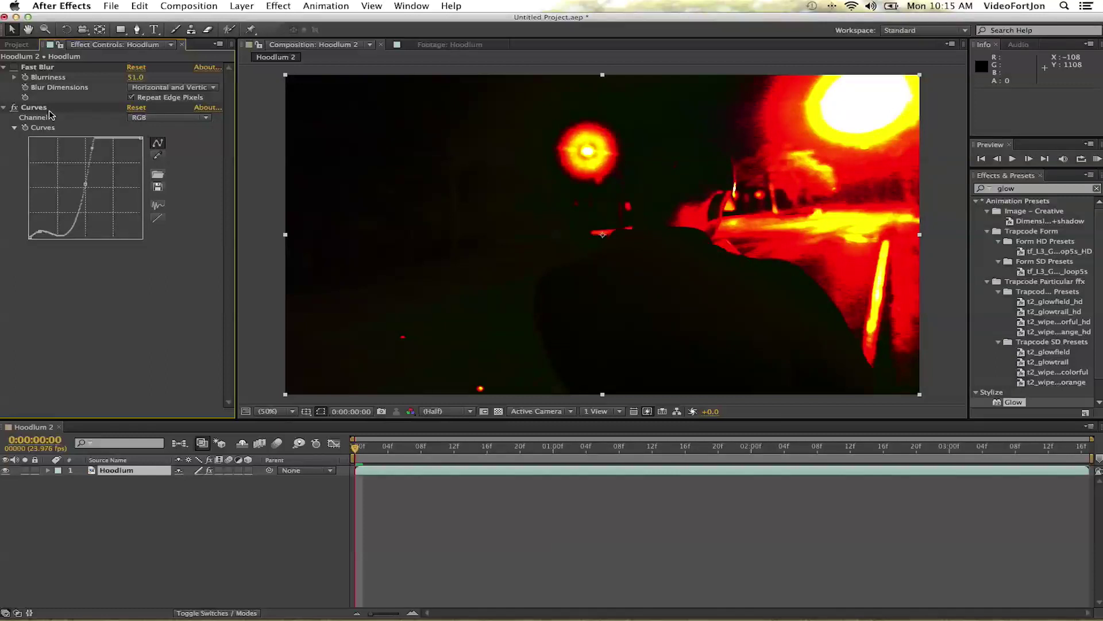
pyautogui.click(34, 108)
pyautogui.press('Delete')
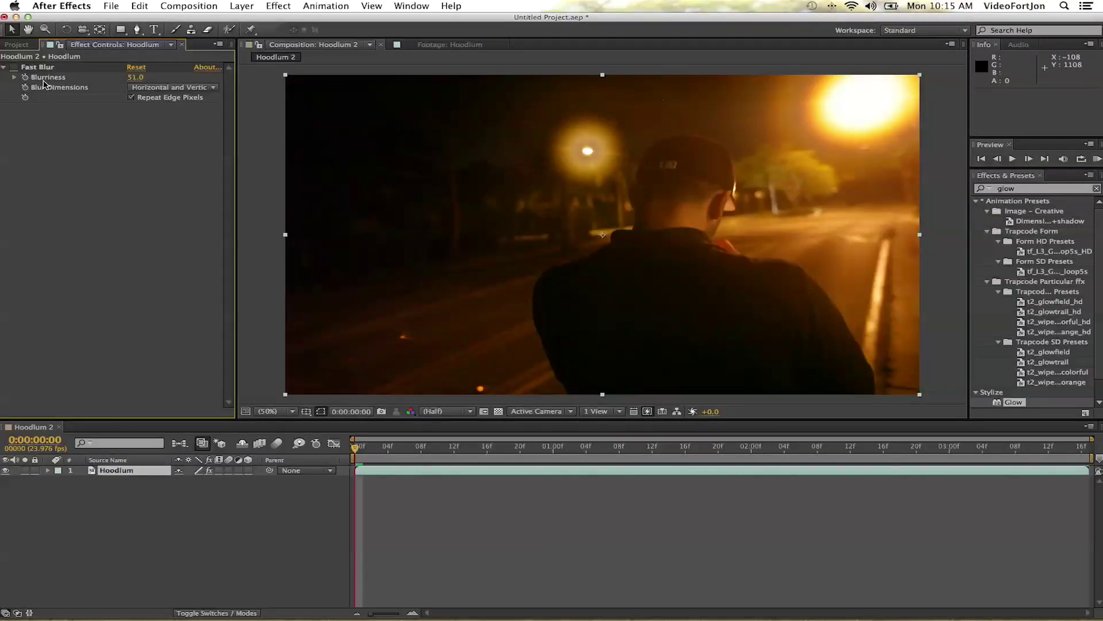
pyautogui.click(38, 67)
pyautogui.press('Delete')
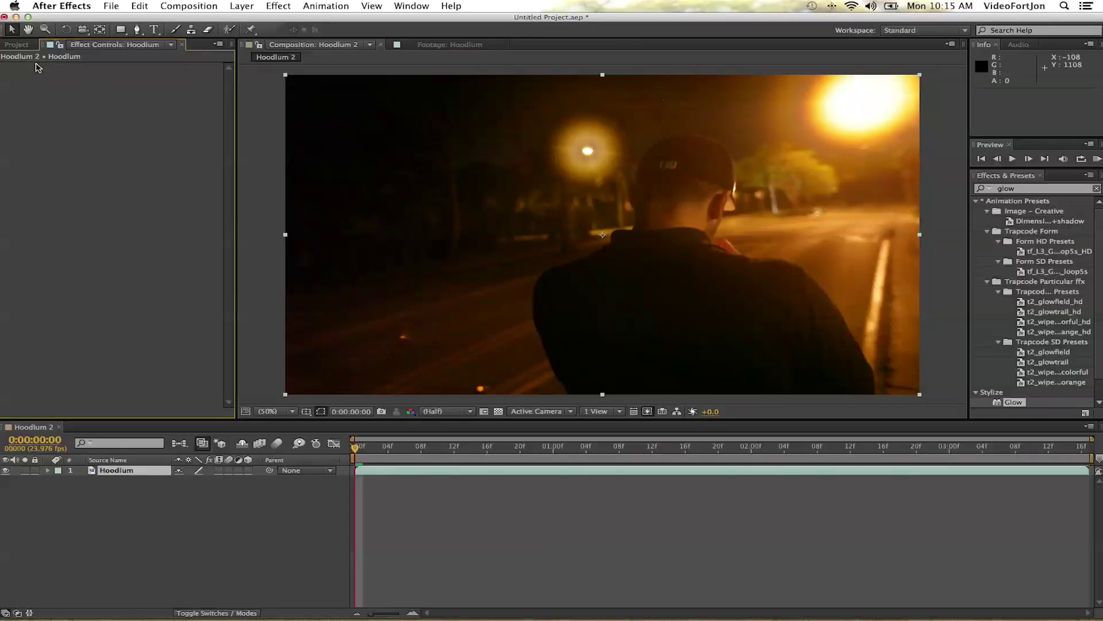
# Add a Ramp gradient, move its start and end points, and make the start colour red
pyautogui.click(278, 6)
pyautogui.moveTo(294, 140)
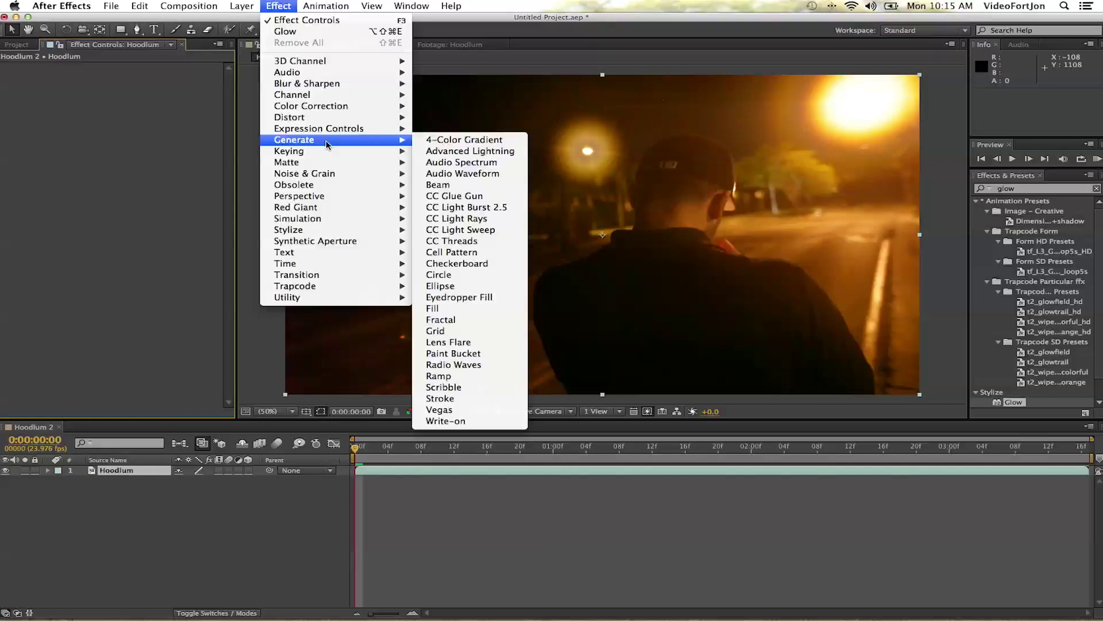
pyautogui.click(438, 377)
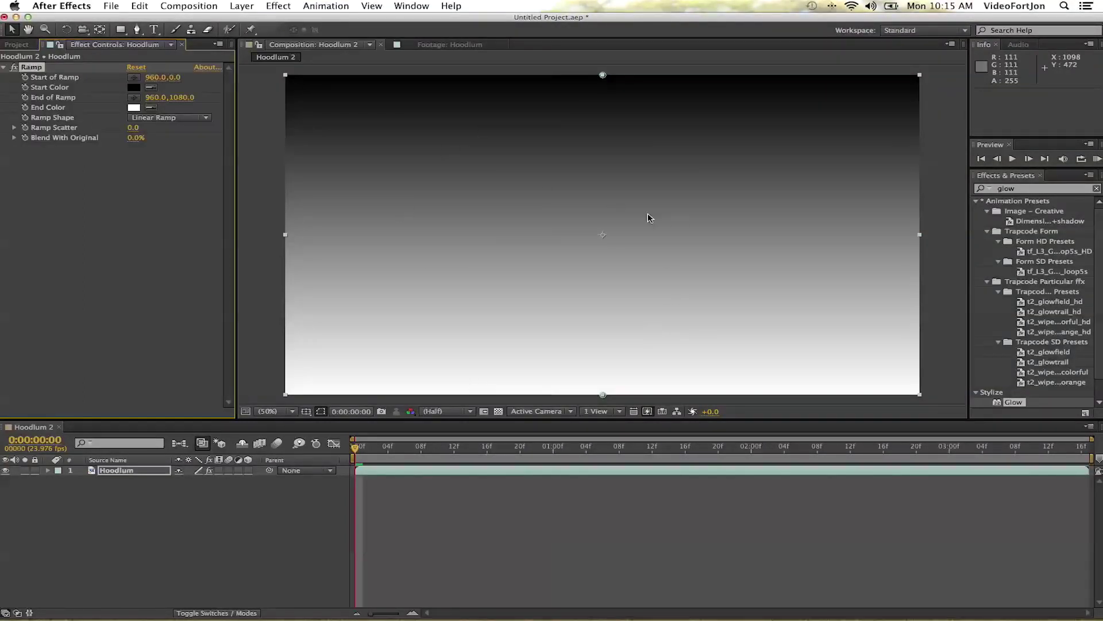
pyautogui.moveTo(604, 80); pyautogui.dragTo(770, 126)
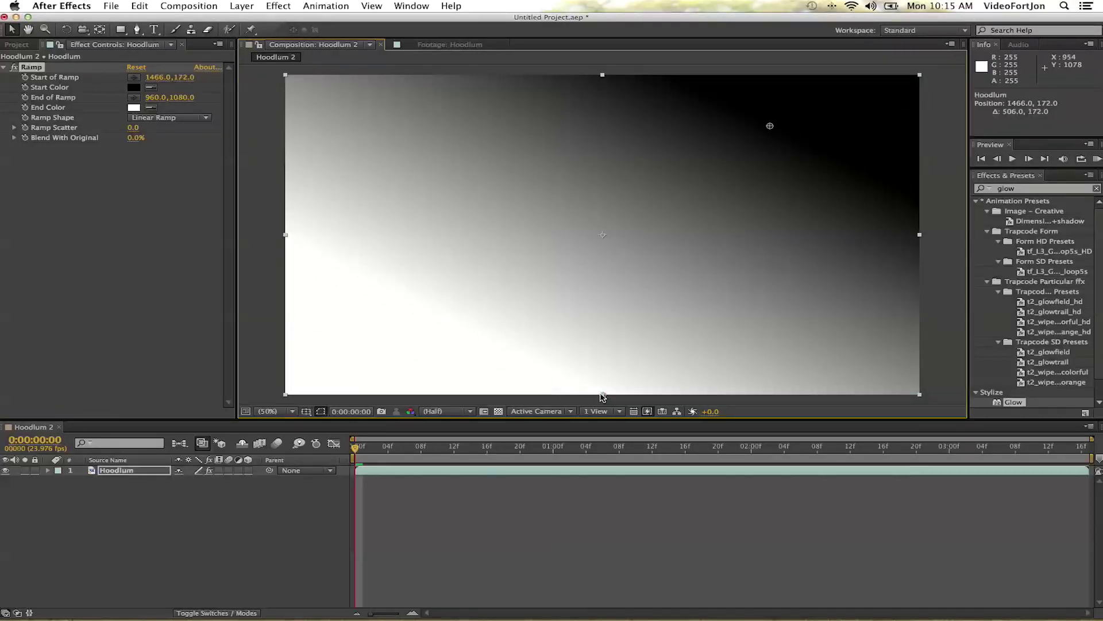
pyautogui.moveTo(603, 395); pyautogui.dragTo(410, 366)
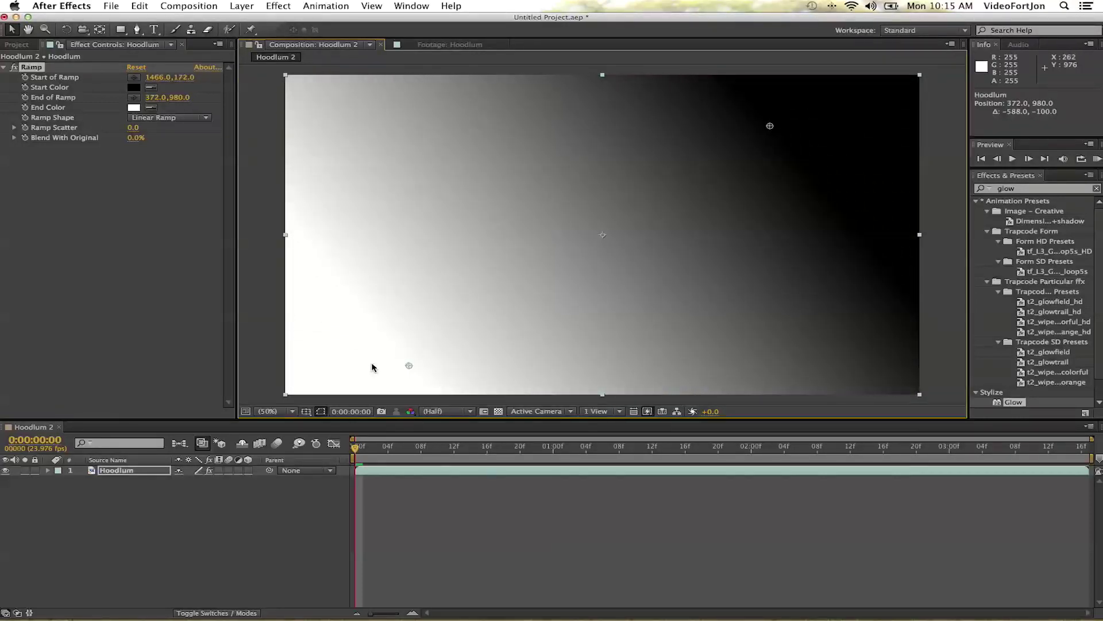
pyautogui.click(135, 88)
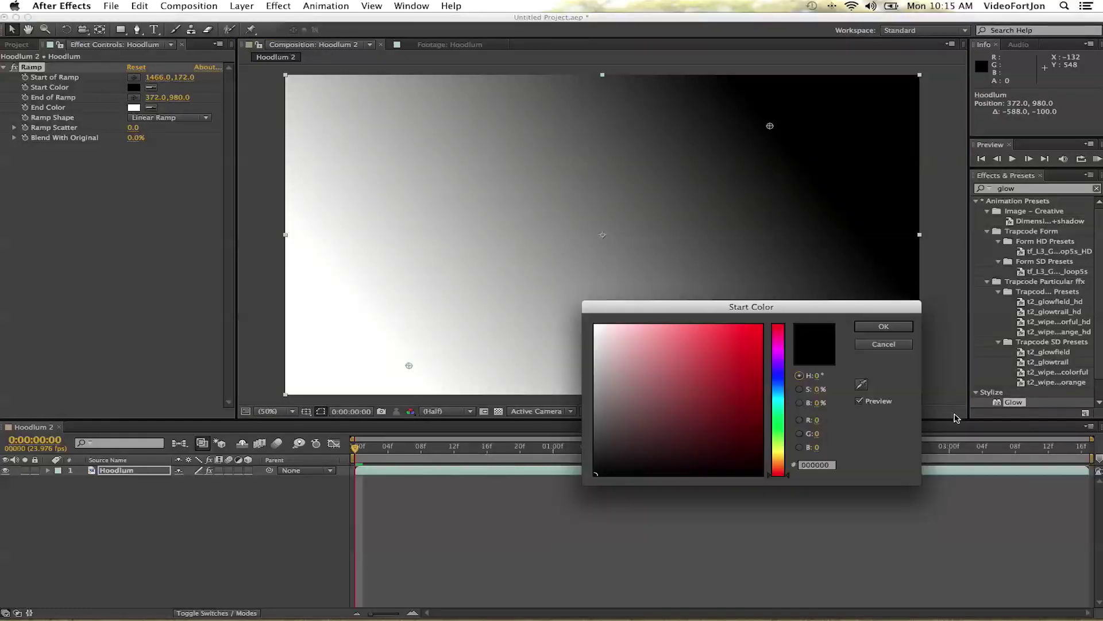
pyautogui.moveTo(749, 328); pyautogui.dragTo(759, 326)
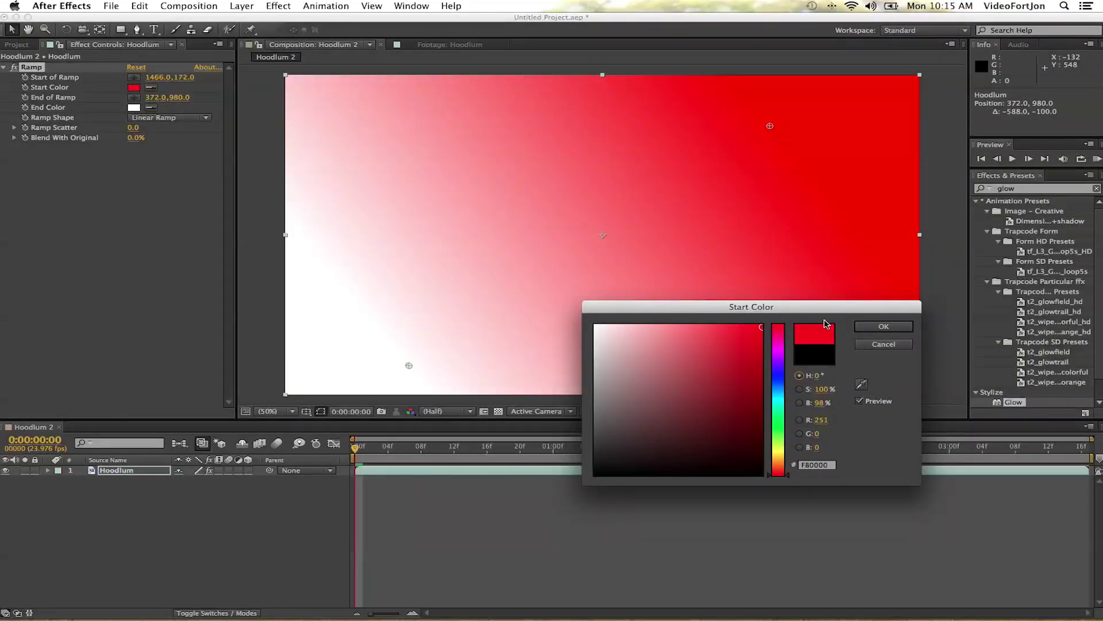
pyautogui.click(868, 329)
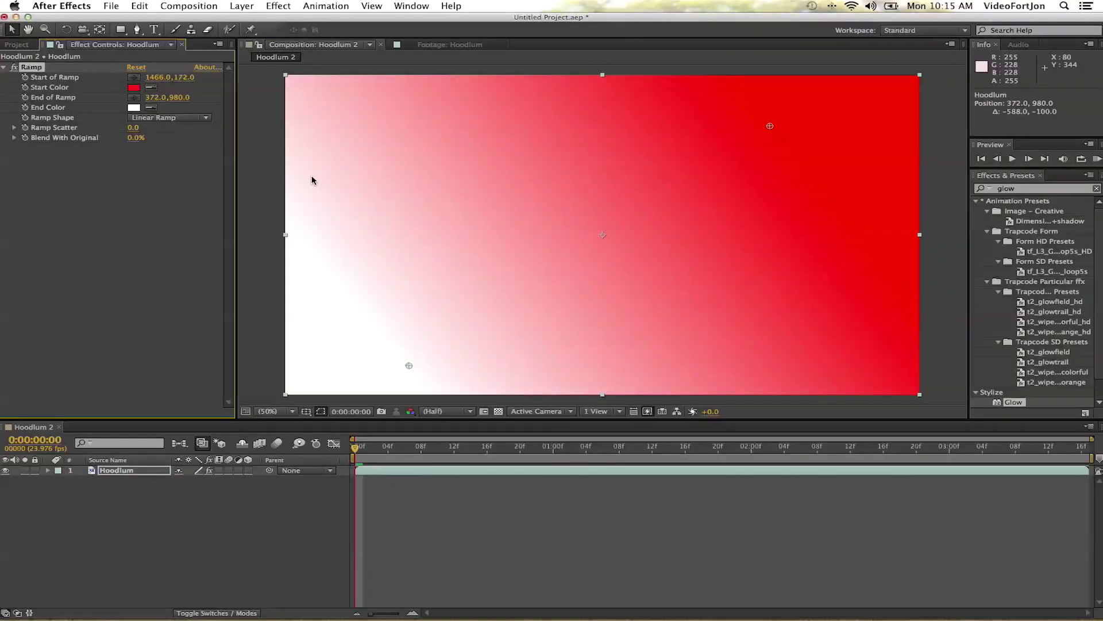
# Set Ramp Shape to Radial Ramp, centre the ramp points, then delete Ramp
pyautogui.click(168, 117)
pyautogui.click(173, 140)
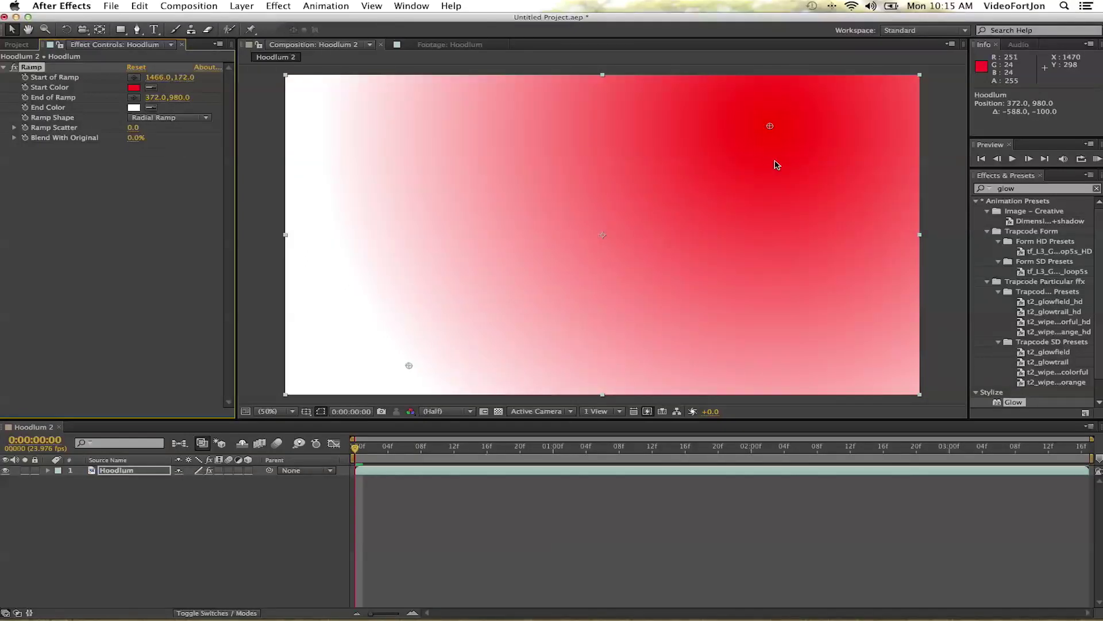
pyautogui.moveTo(769, 126)
pyautogui.mouseDown()
pyautogui.moveTo(606, 249)
pyautogui.moveTo(600, 239)
pyautogui.mouseUp()
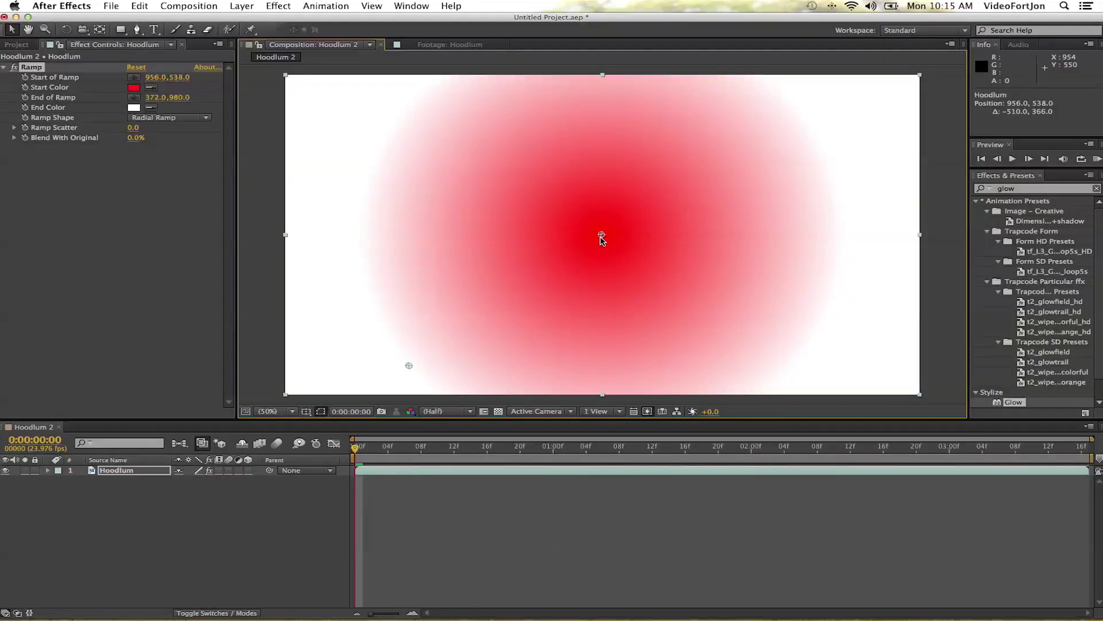
pyautogui.moveTo(410, 369)
pyautogui.mouseDown()
pyautogui.moveTo(443, 349)
pyautogui.moveTo(307, 151)
pyautogui.mouseUp()
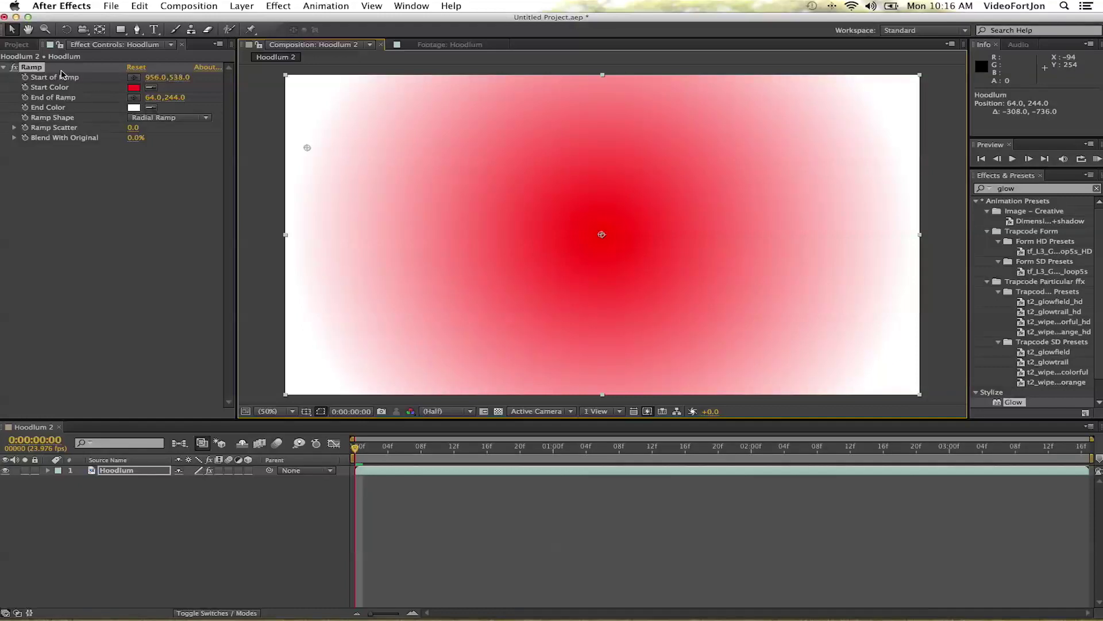
pyautogui.press('Delete')
pyautogui.click(278, 5)
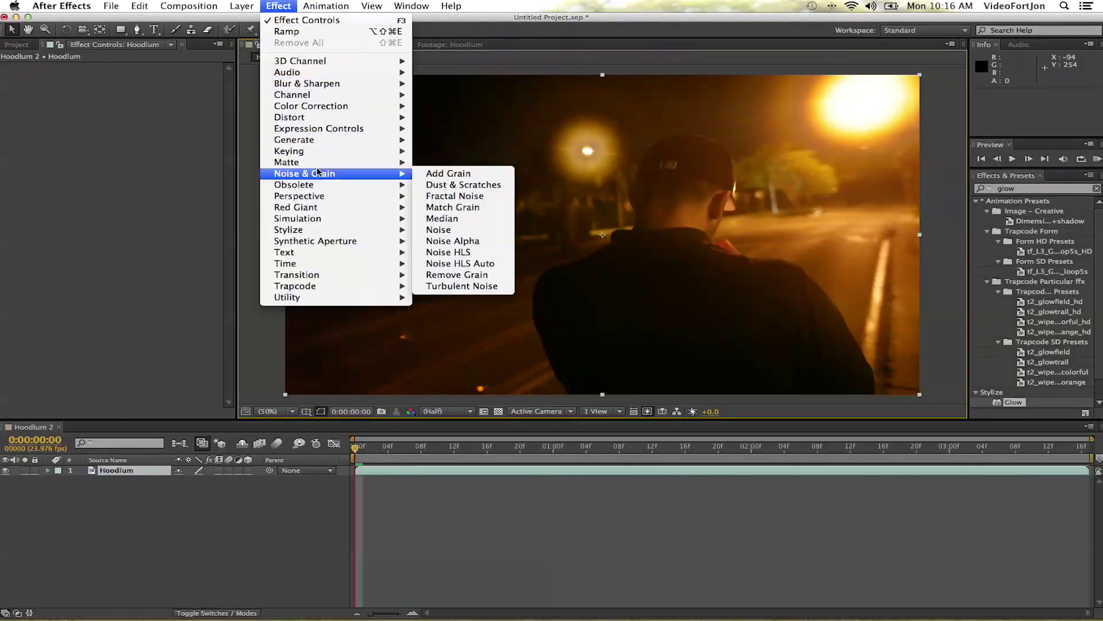
pyautogui.moveTo(295, 139)
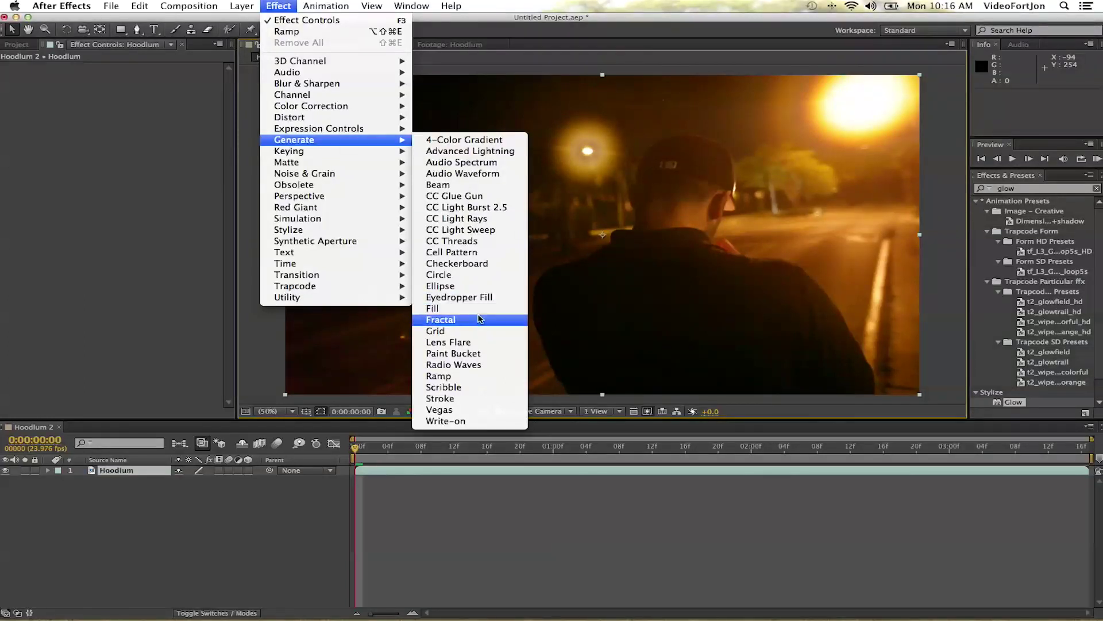
pyautogui.click(448, 342)
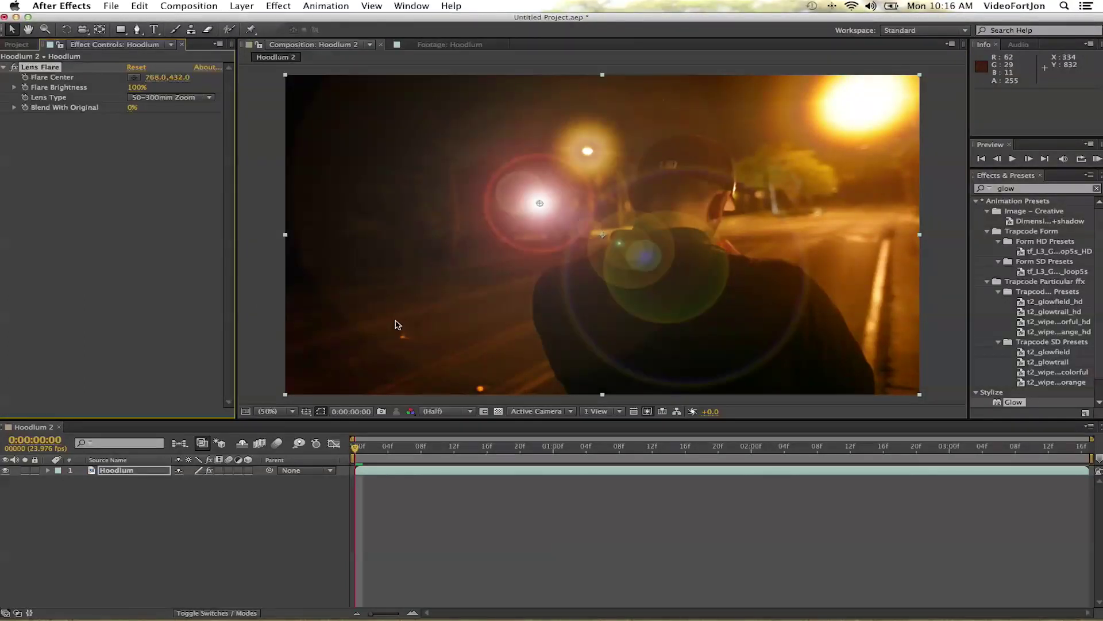
pyautogui.click(538, 205)
pyautogui.moveTo(539, 204); pyautogui.dragTo(589, 152)
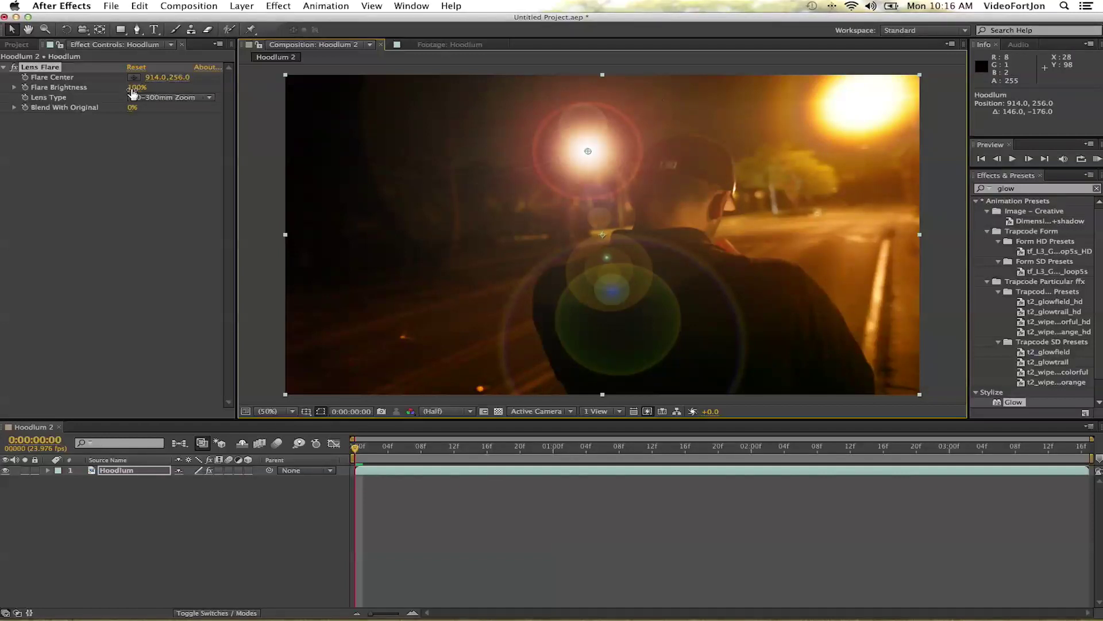
pyautogui.moveTo(133, 87)
pyautogui.mouseDown()
pyautogui.moveTo(101, 87)
pyautogui.moveTo(268, 102)
pyautogui.moveTo(137, 87)
pyautogui.mouseUp()
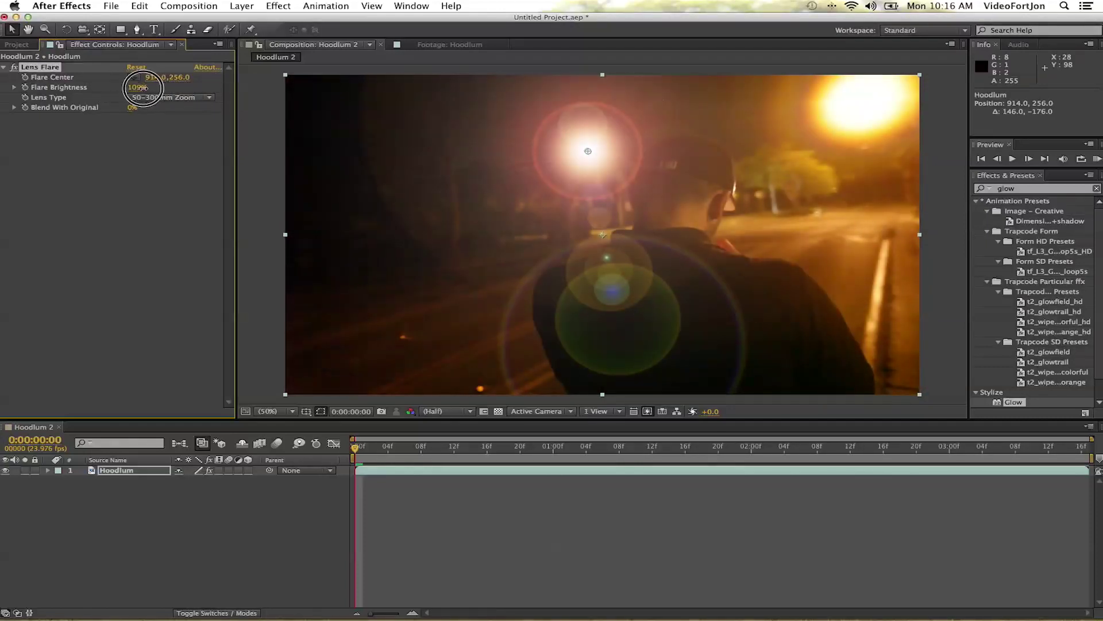
pyautogui.click(34, 68)
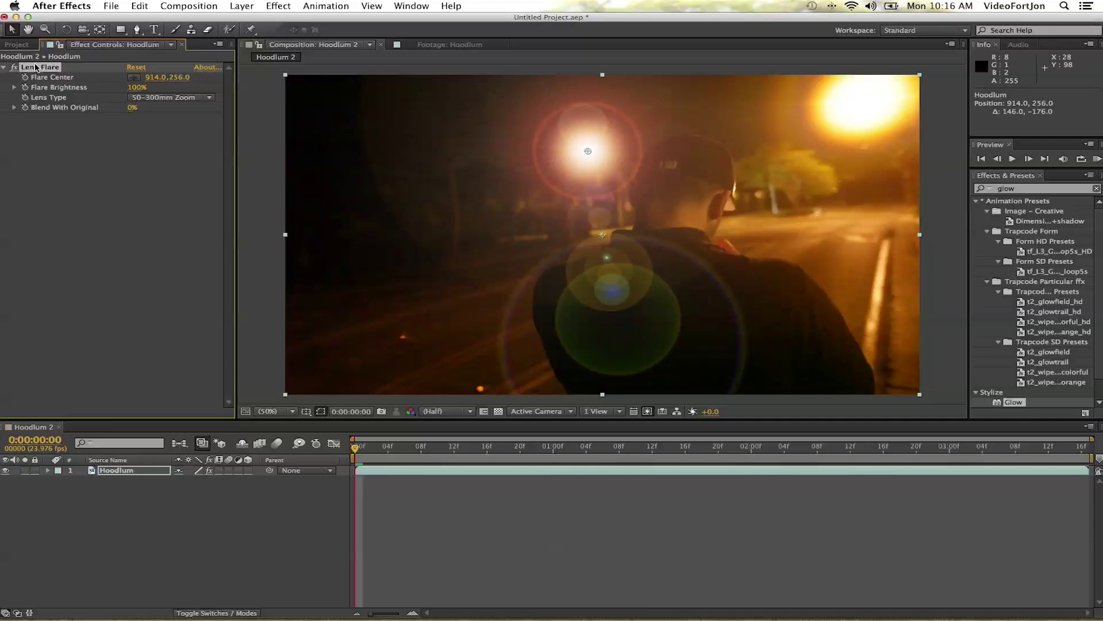
pyautogui.press('Delete')
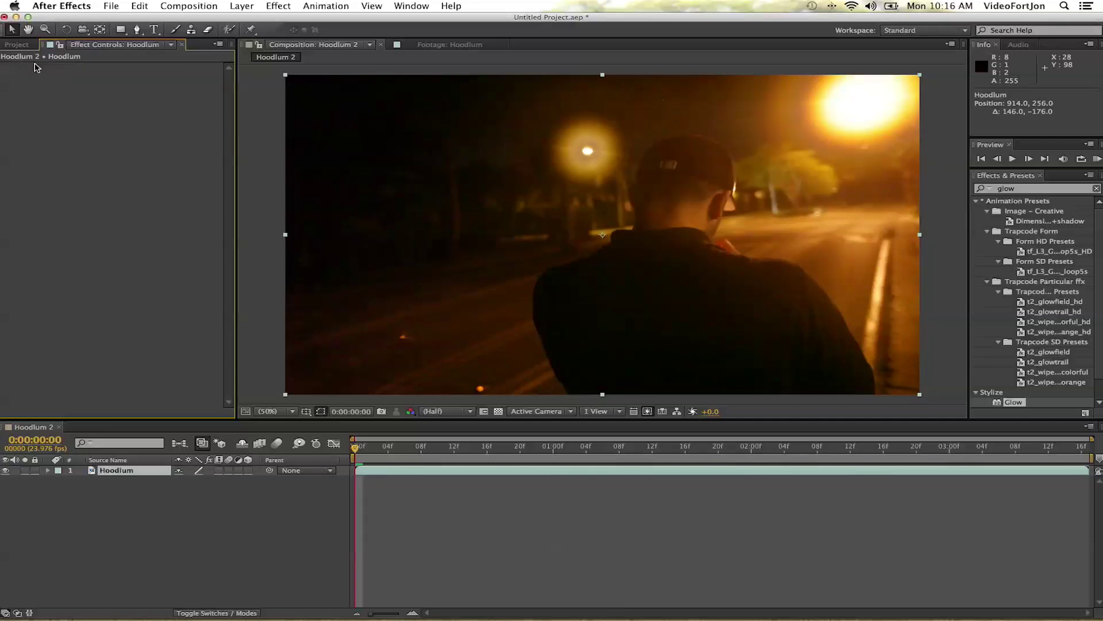
# Add Hue/Saturation to the night-street footage and enable Colorize
pyautogui.click(278, 6)
pyautogui.moveTo(311, 105)
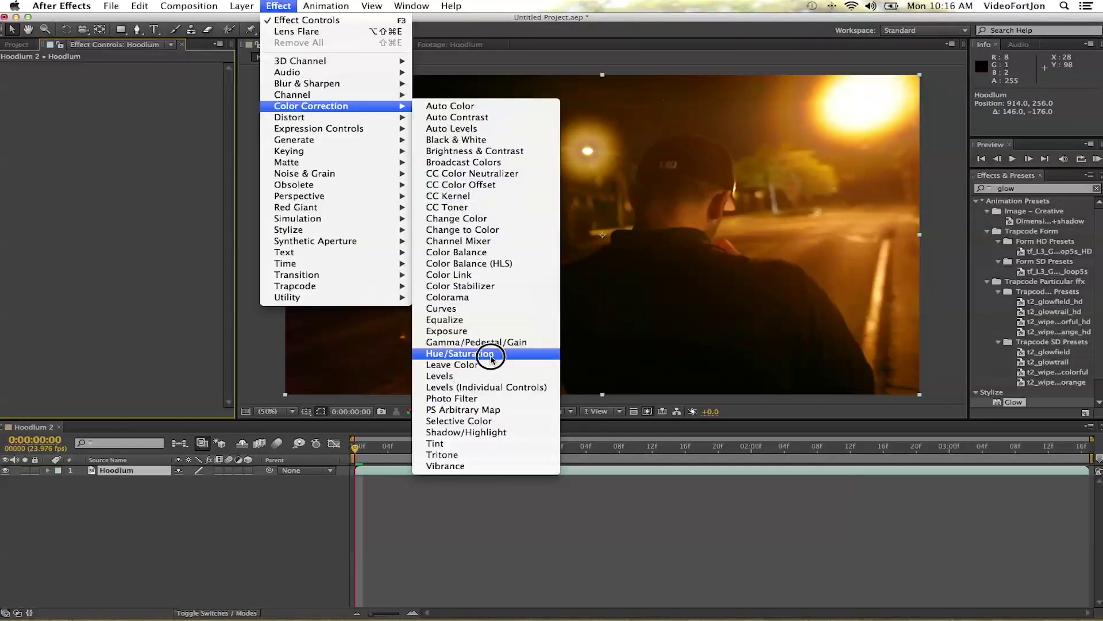
pyautogui.click(460, 354)
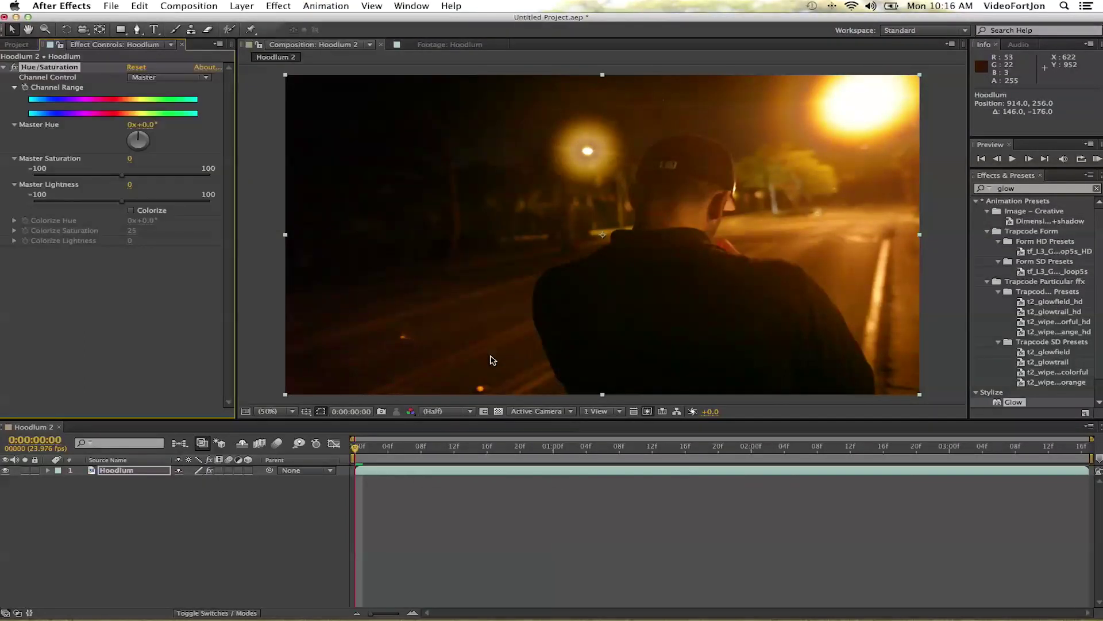
pyautogui.click(132, 211)
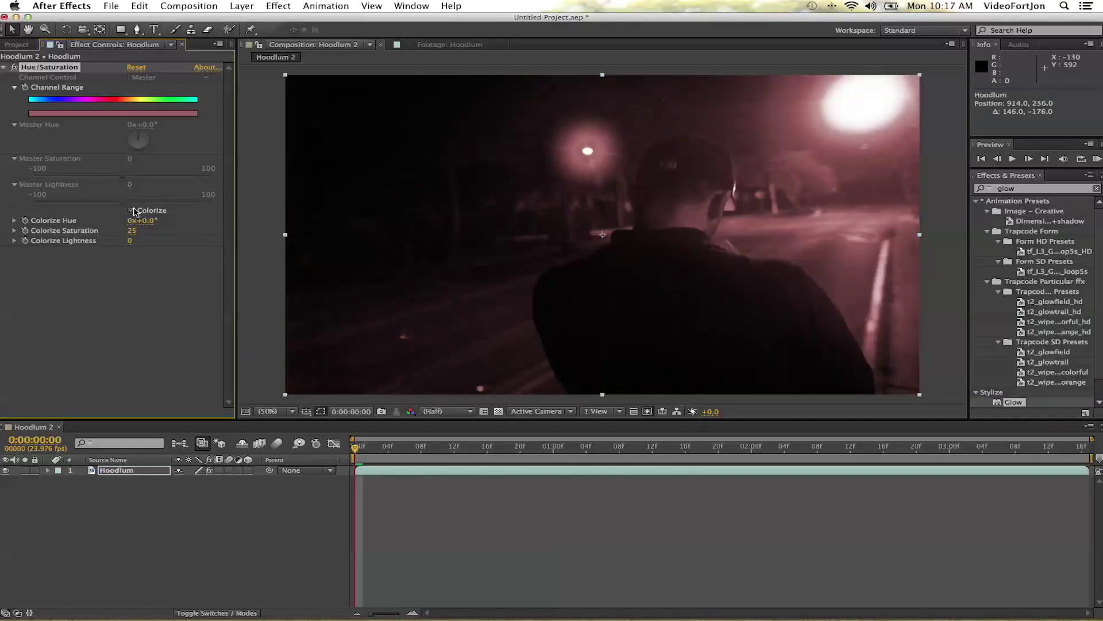
# Set Colorize Hue to about +7° and Saturation to 17, then add Glow to Hoodlum
pyautogui.moveTo(145, 220)
pyautogui.mouseDown()
pyautogui.moveTo(205, 229)
pyautogui.moveTo(106, 223)
pyautogui.mouseUp()
pyautogui.moveTo(132, 231); pyautogui.dragTo(197, 240)
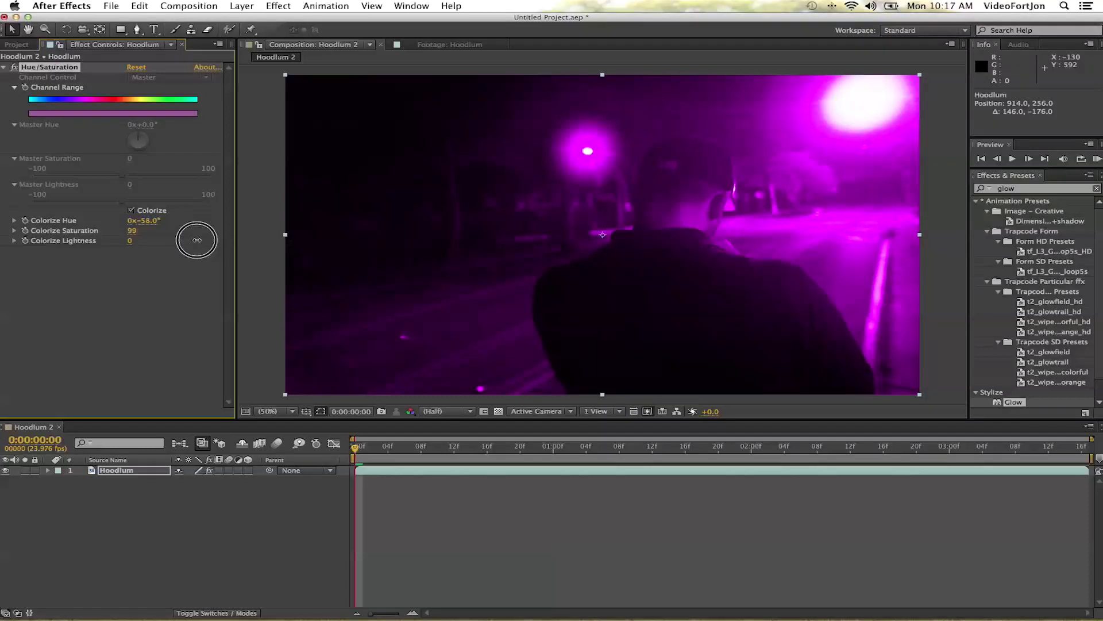
pyautogui.moveTo(197, 240); pyautogui.dragTo(139, 232)
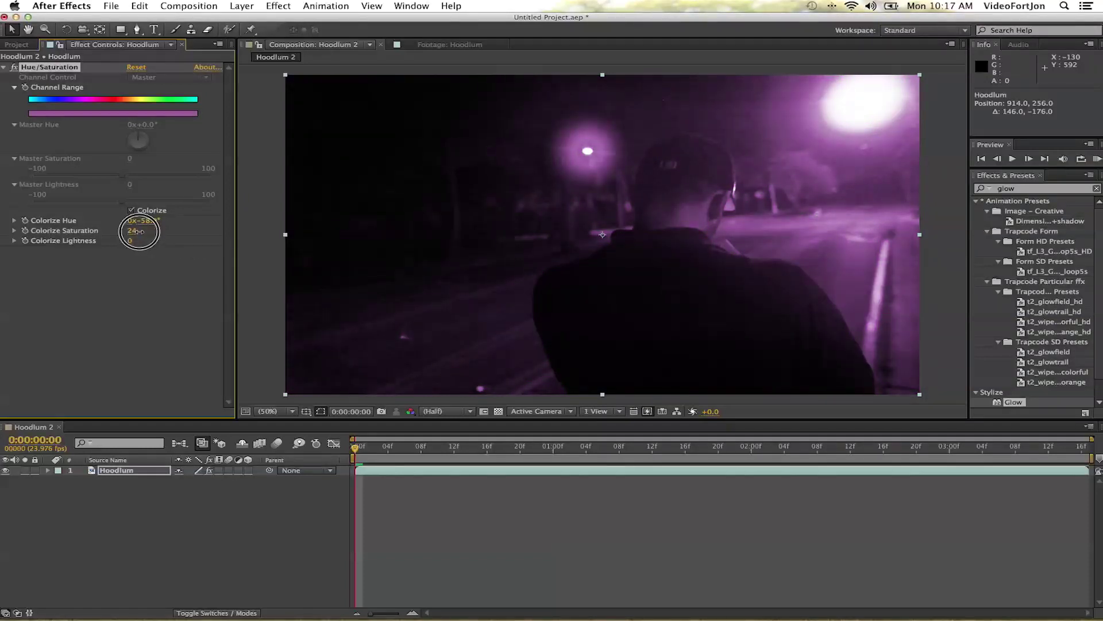
pyautogui.click(15, 221)
pyautogui.moveTo(145, 221); pyautogui.dragTo(171, 221)
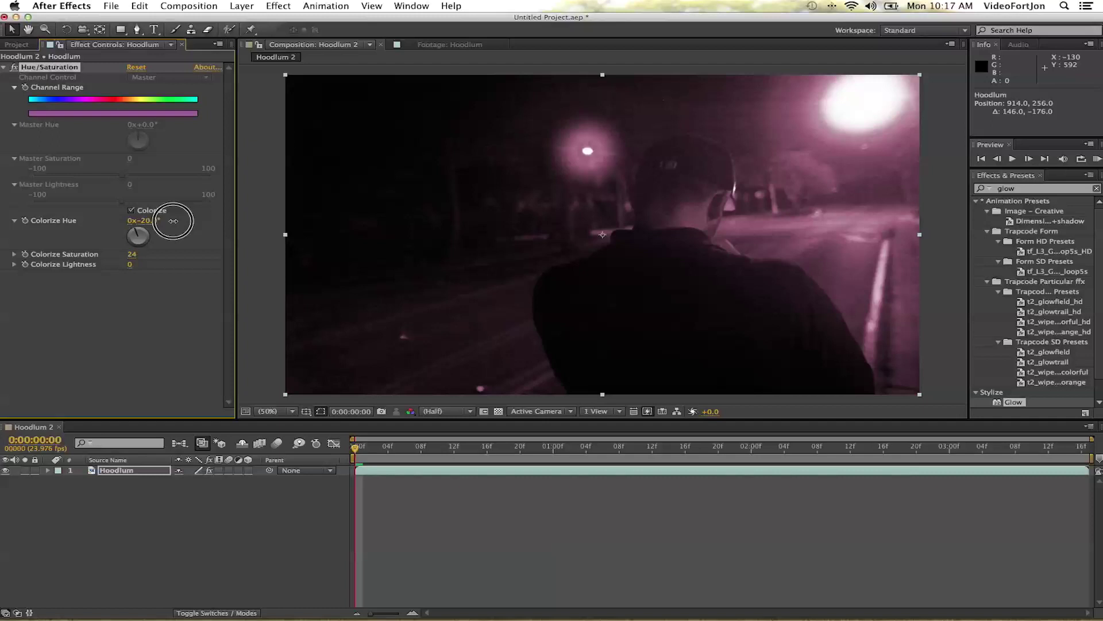
pyautogui.moveTo(170, 220); pyautogui.dragTo(194, 226)
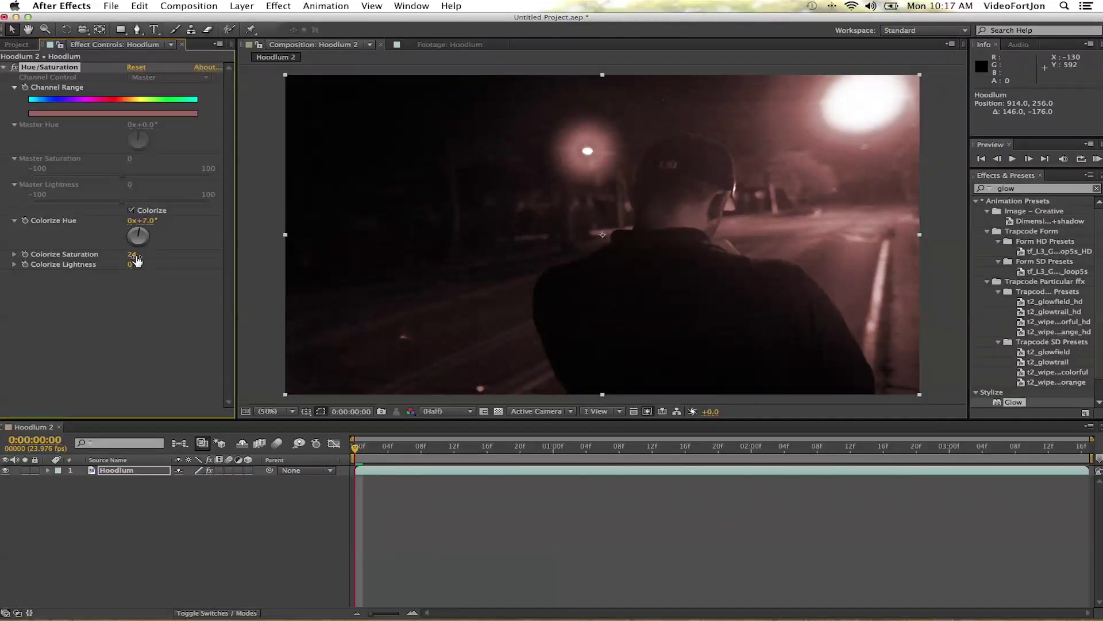
pyautogui.moveTo(134, 255); pyautogui.dragTo(130, 255)
pyautogui.moveTo(1015, 403); pyautogui.dragTo(206, 470)
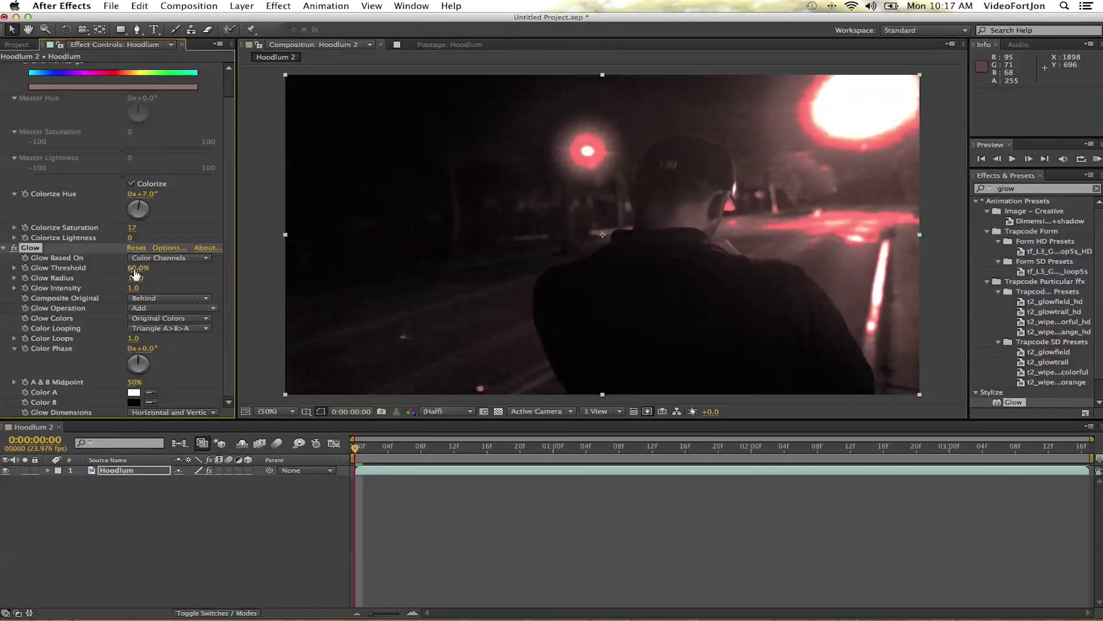
# Raise the Glow threshold and widen its radius, delete Glow, then select Hue/Saturation
pyautogui.moveTo(135, 268); pyautogui.dragTo(164, 270)
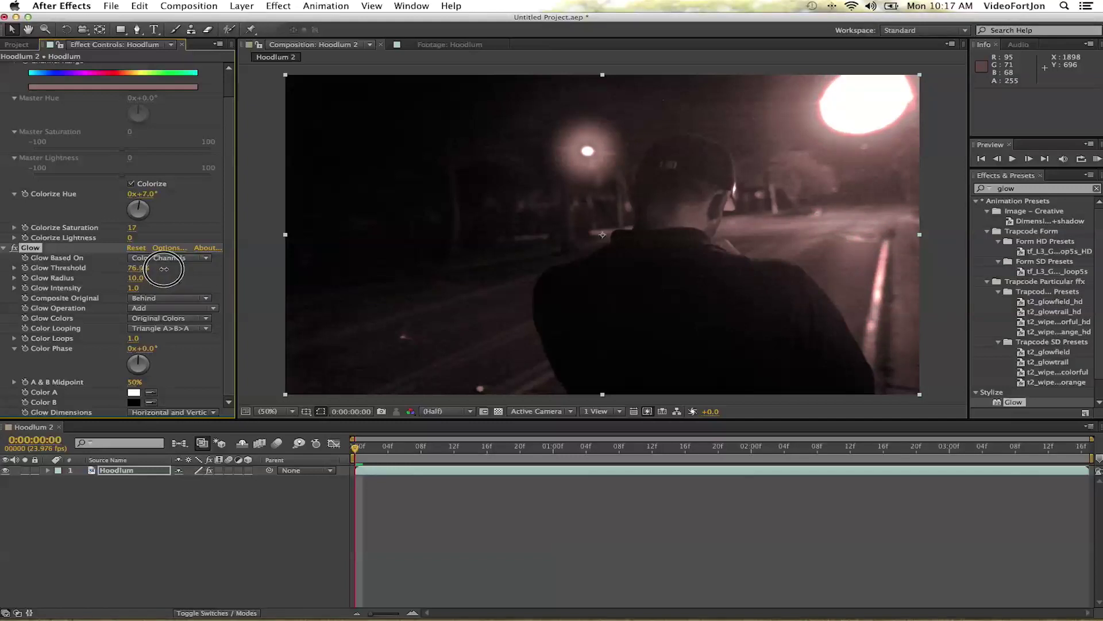
pyautogui.moveTo(136, 279); pyautogui.dragTo(207, 281)
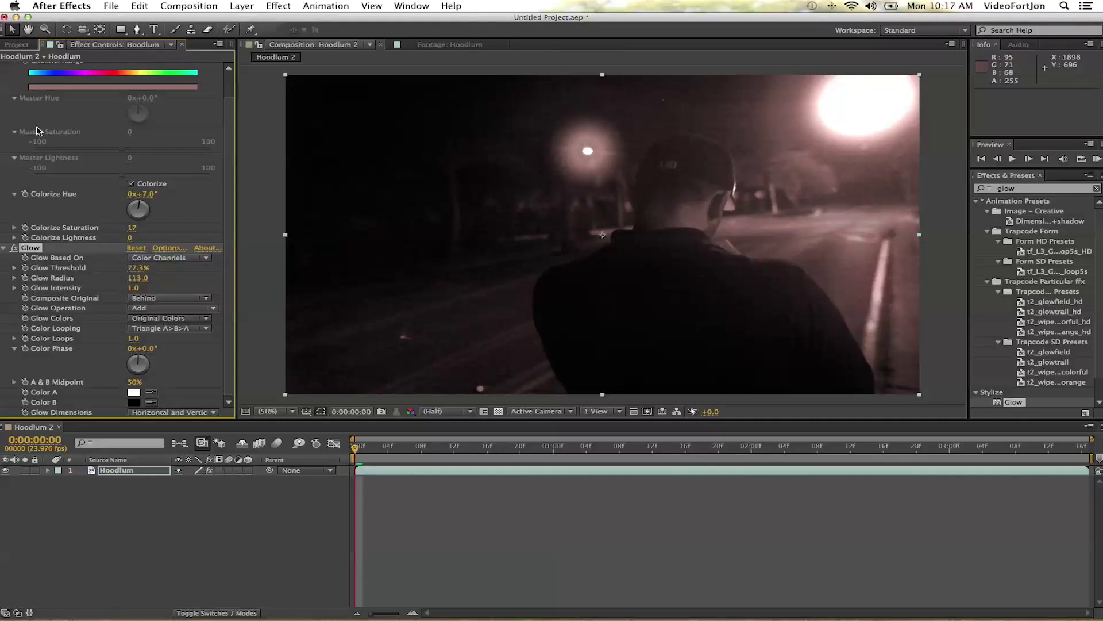
pyautogui.press('Delete')
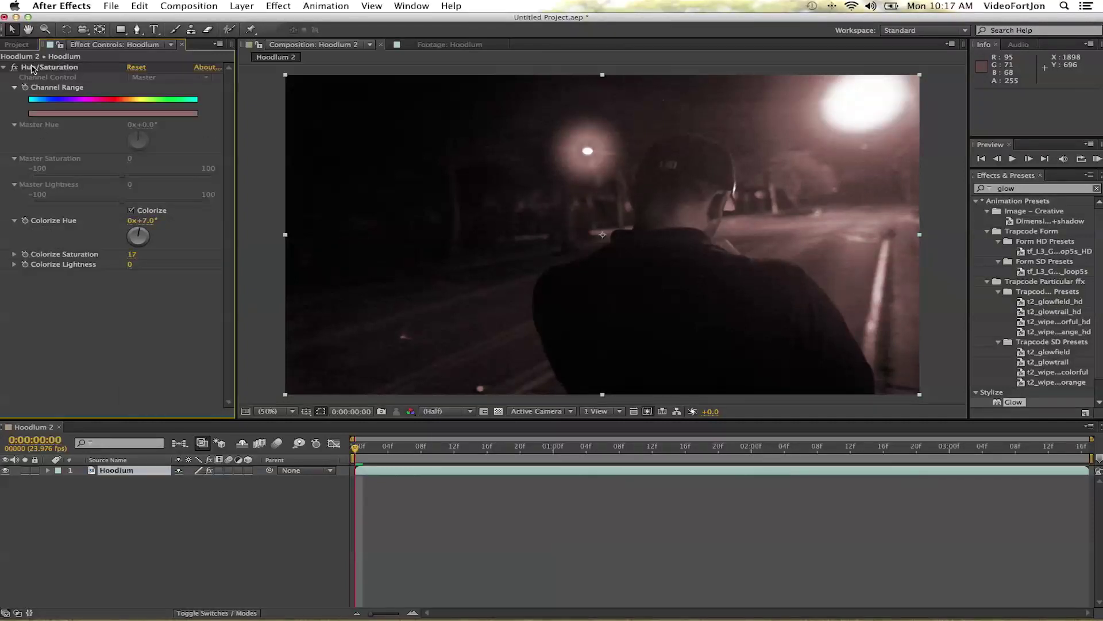
pyautogui.click(33, 69)
pyautogui.press('Delete')
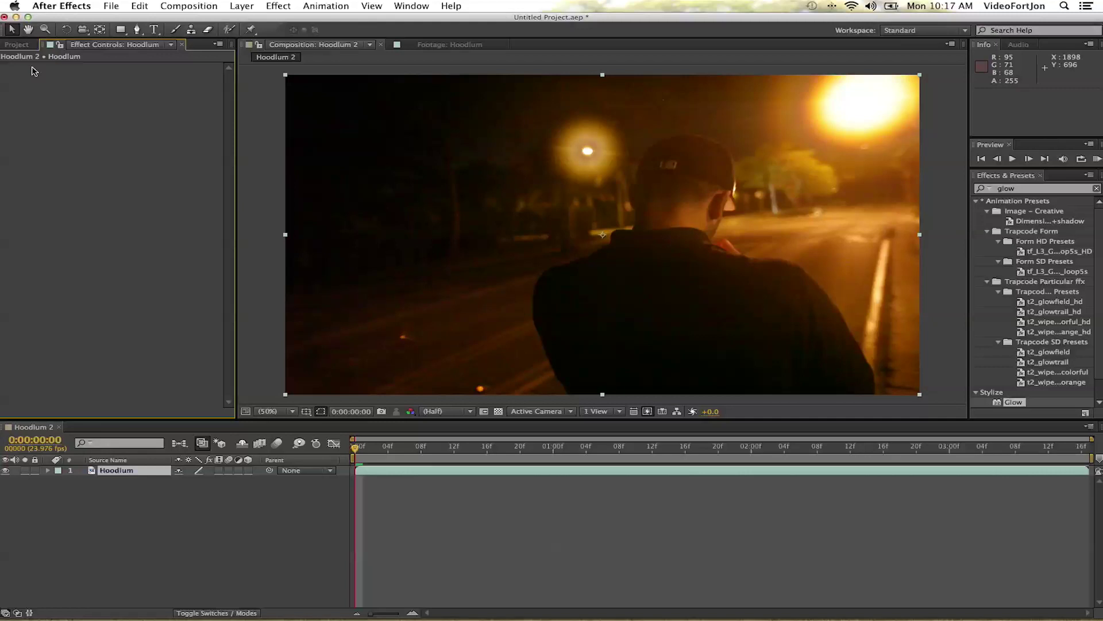